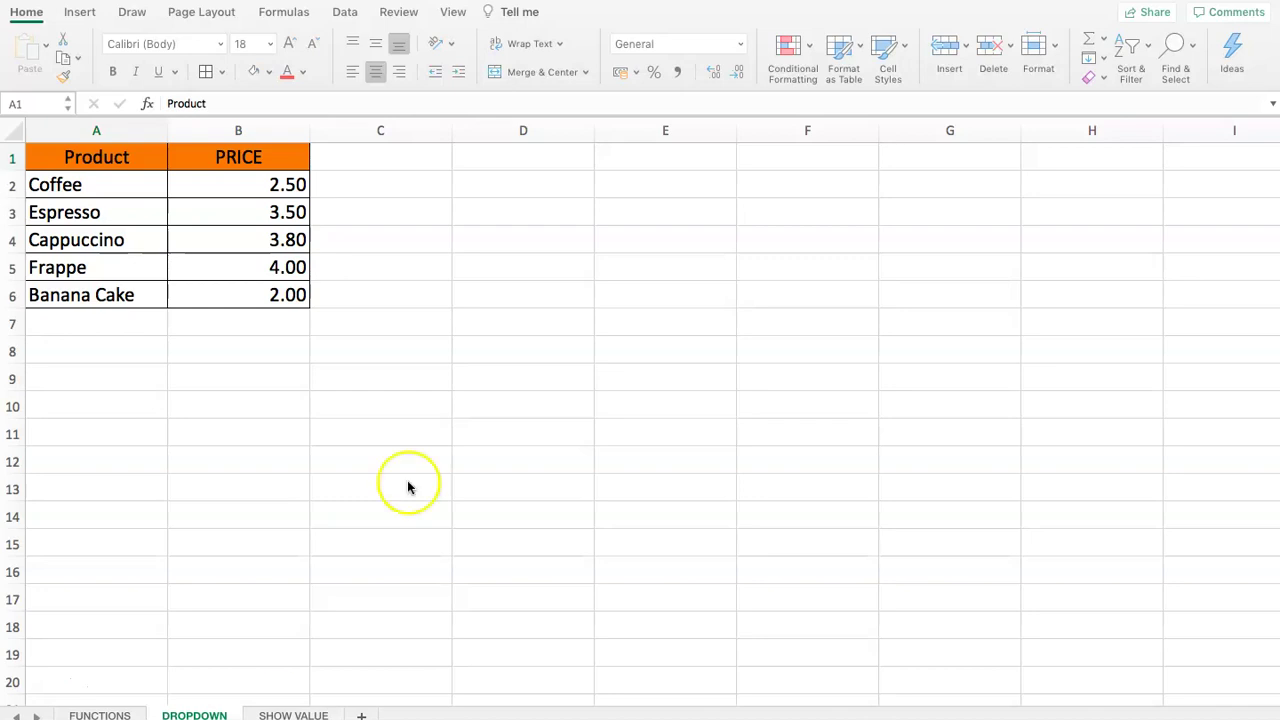
Examine the product names in A2:A6 and their prices in B2:B6 on the DROPDOWN sheet
left_click(151, 248)
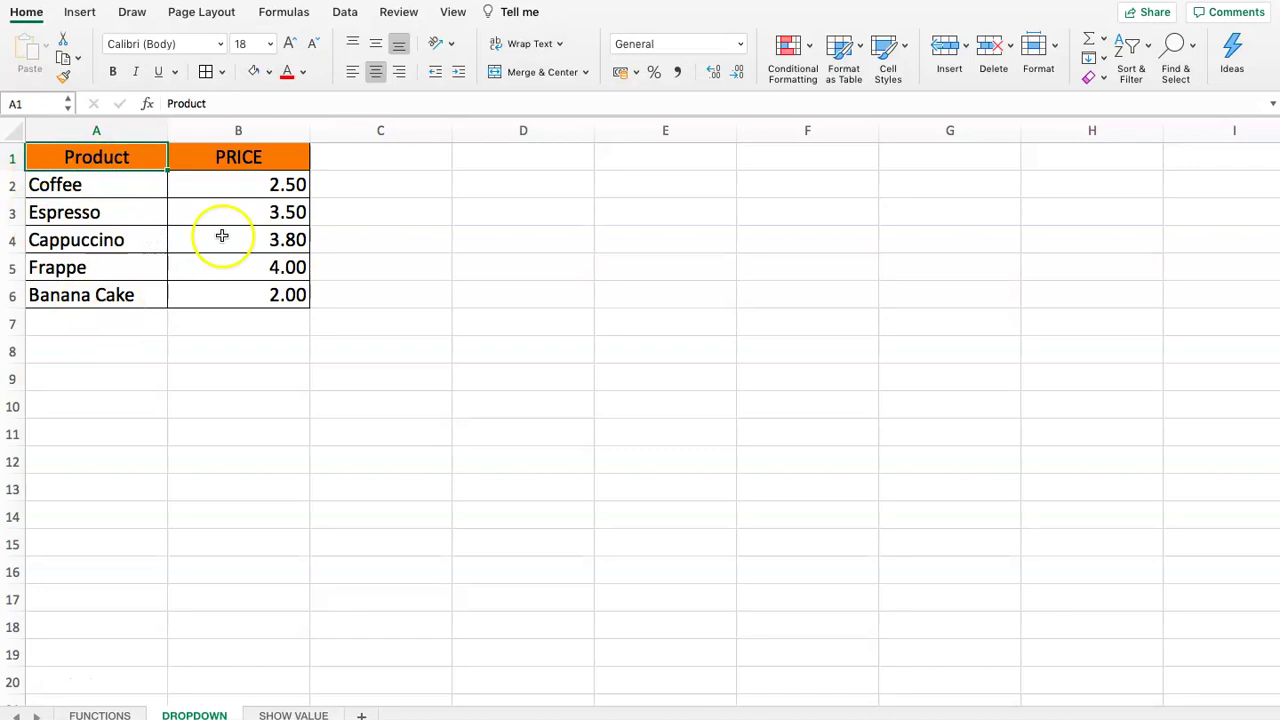
left_click(228, 158)
left_click_drag(96, 181, 106, 292)
right_click(99, 294)
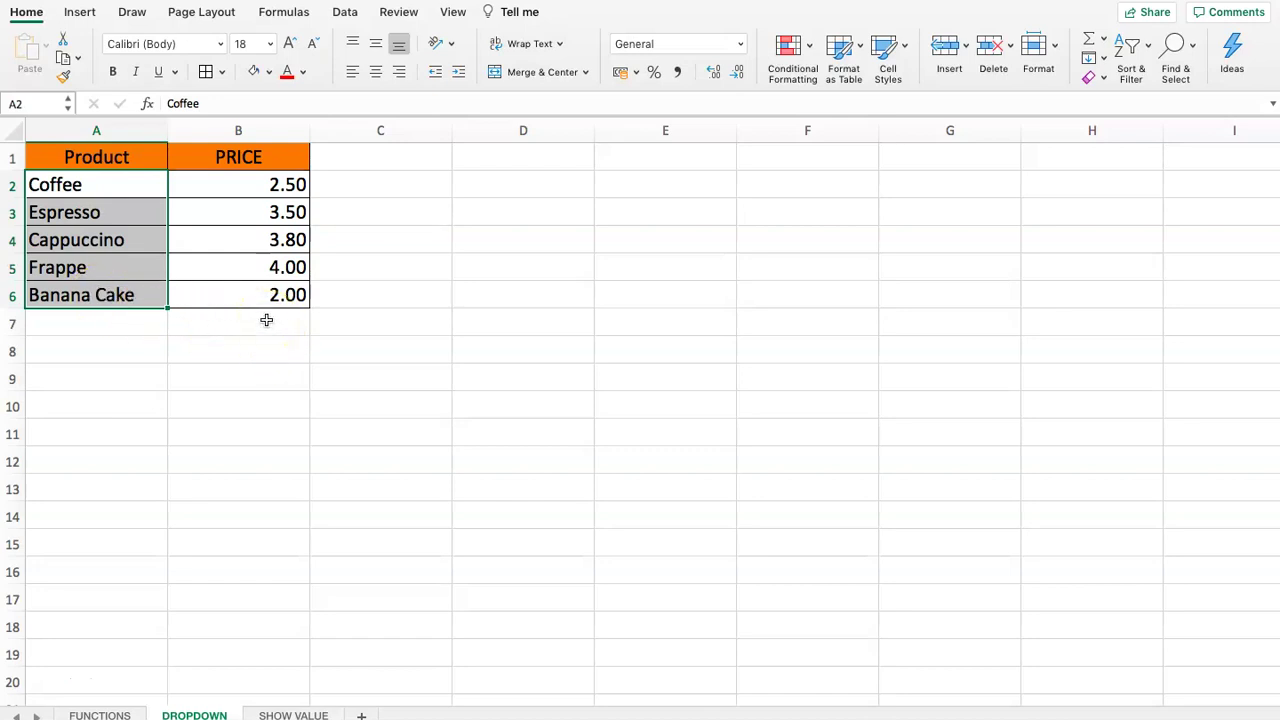
left_click_drag(266, 183, 303, 301)
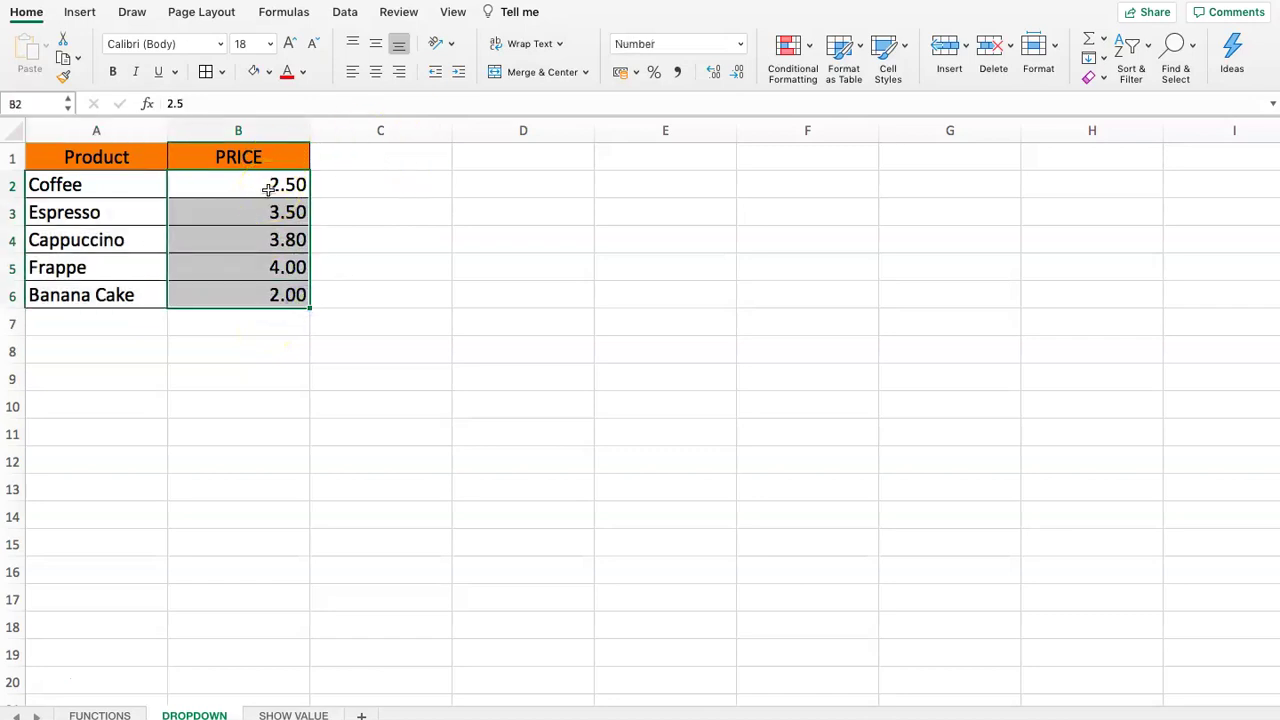
left_click(228, 212)
left_click(143, 193)
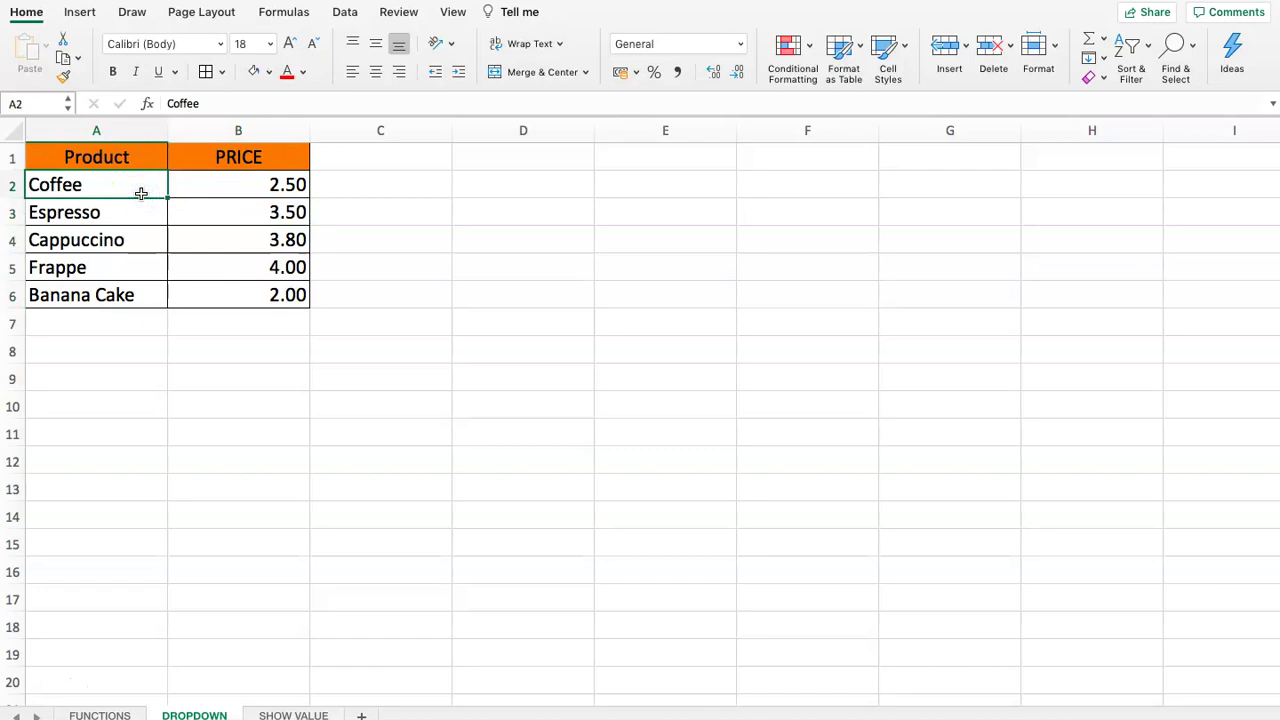
left_click_drag(141, 193, 134, 292)
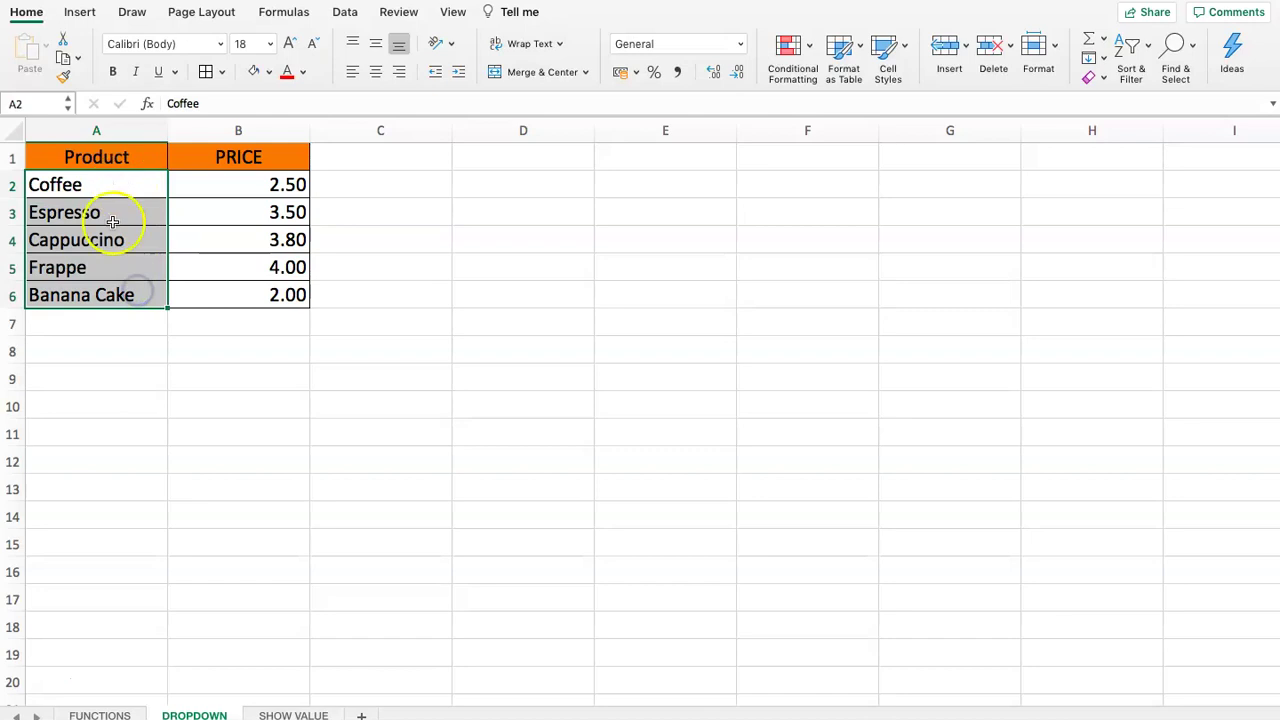
Start data validation for cell C3 beside "Select Your Item" on the SHOW VALUE sheet and allow a List
left_click(290, 714)
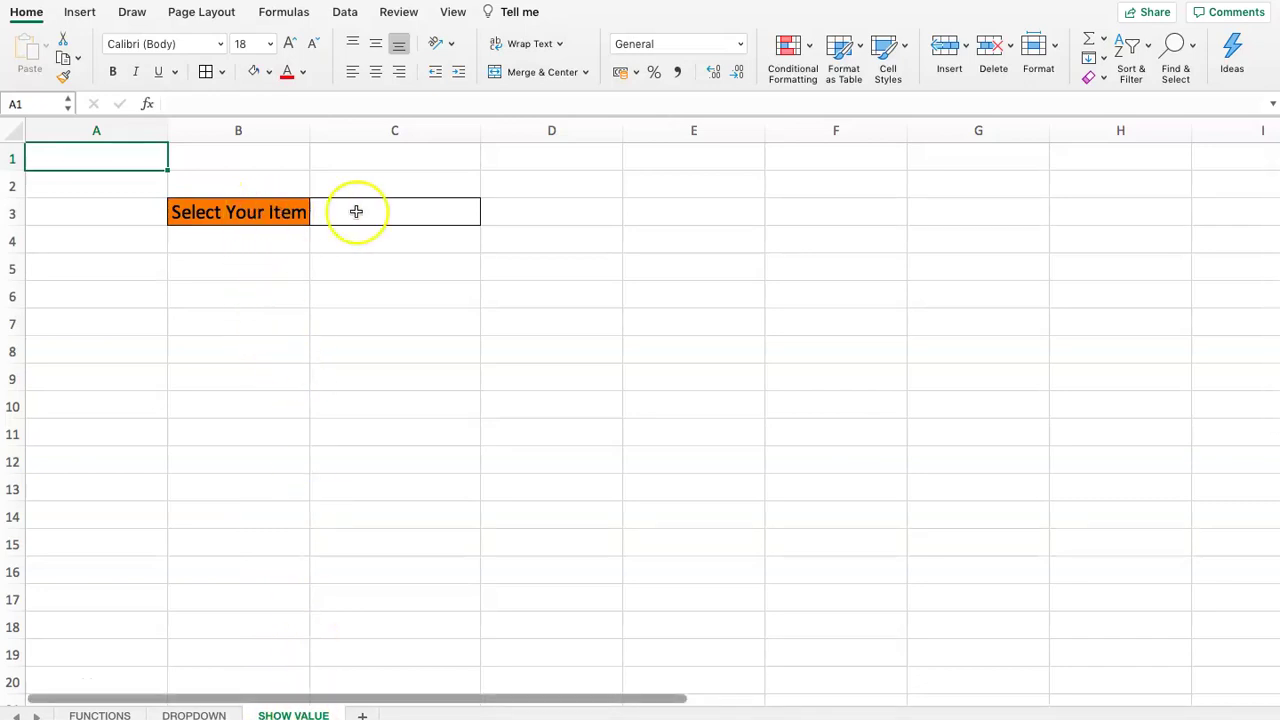
left_click(421, 211)
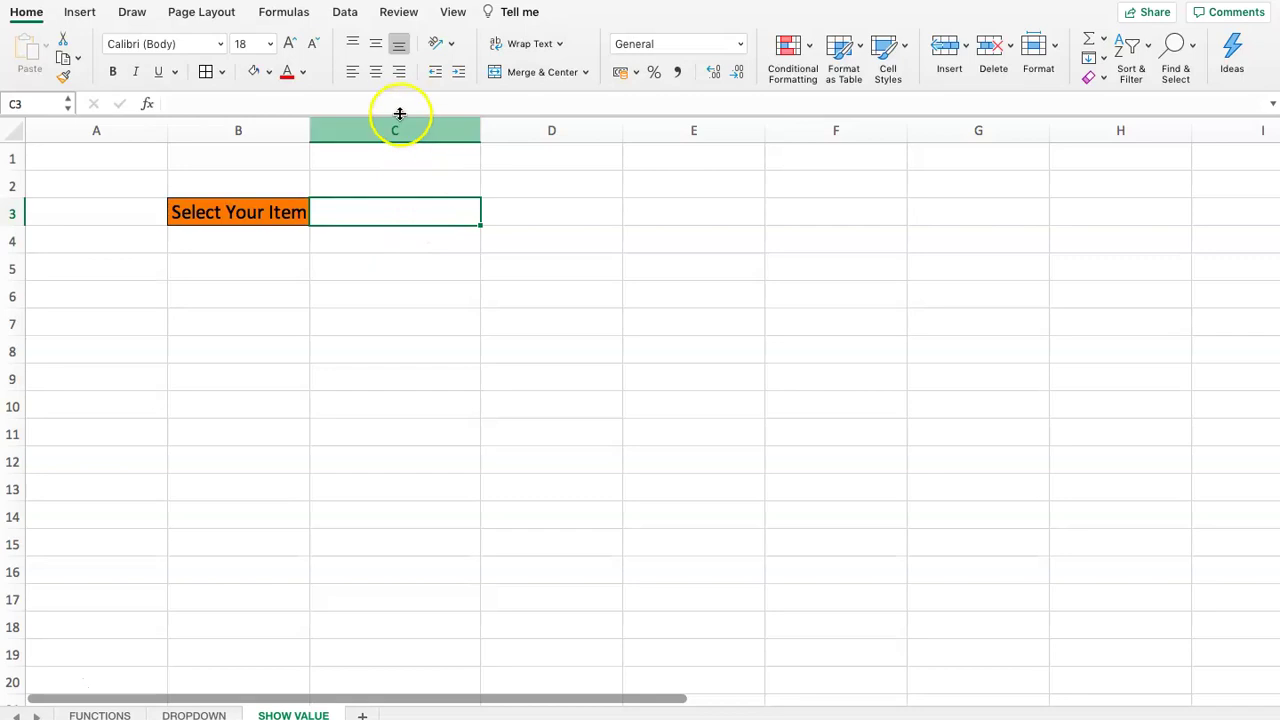
left_click(217, 214)
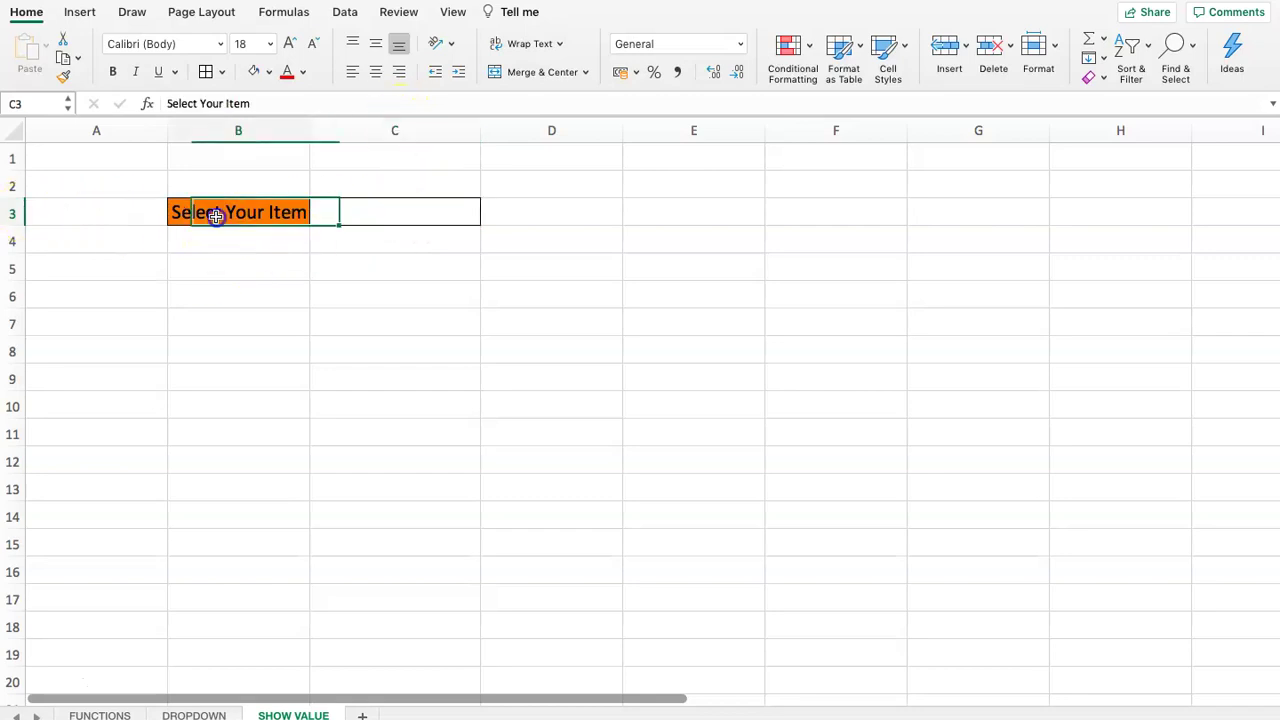
left_click(352, 216)
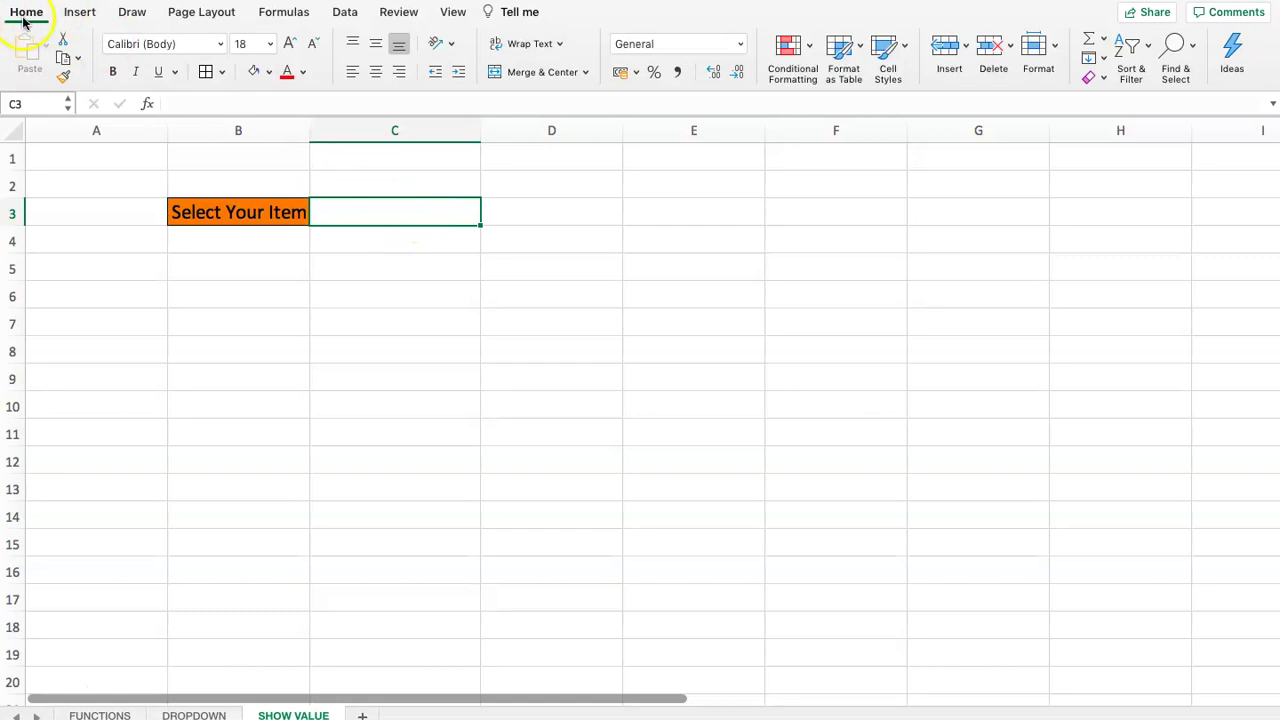
left_click(343, 12)
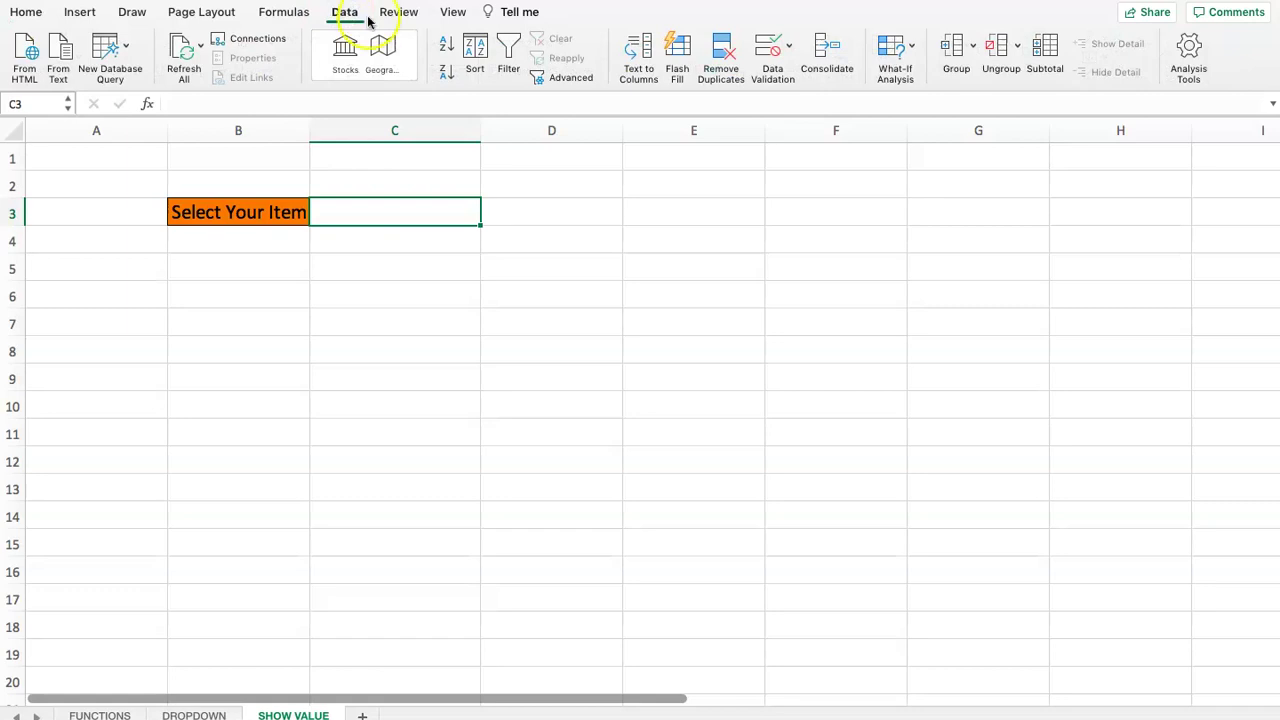
left_click(765, 52)
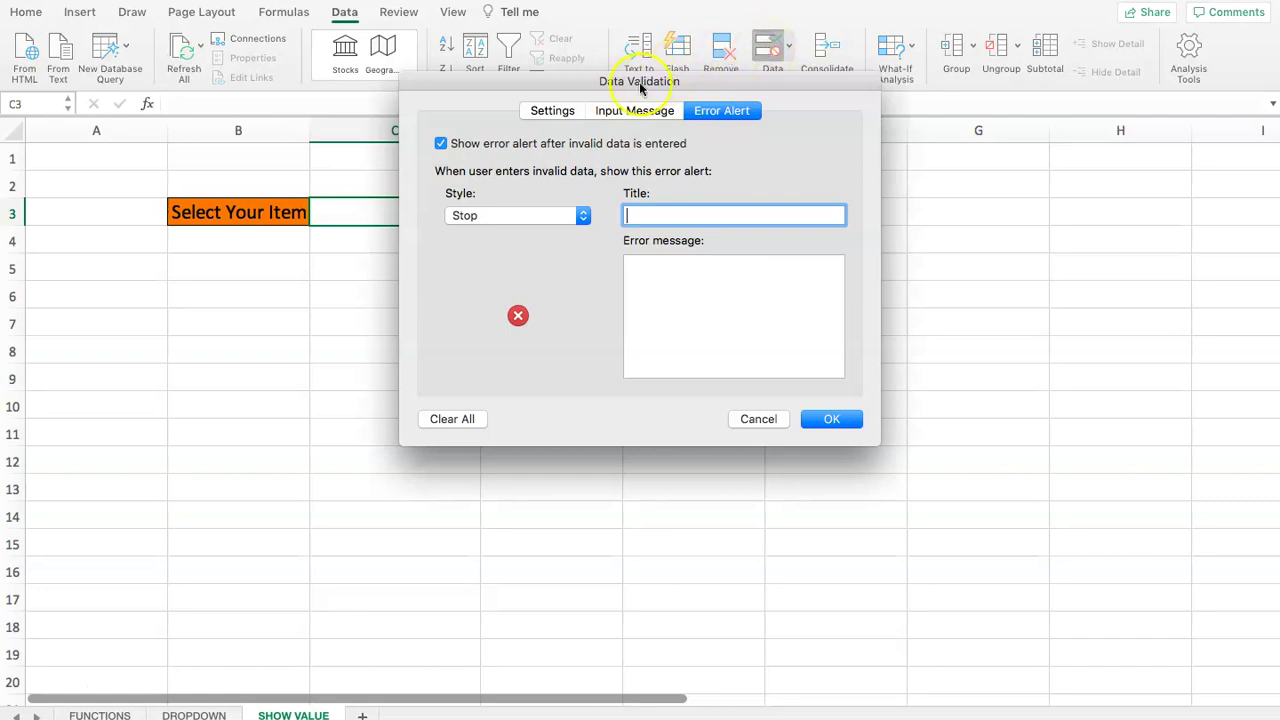
left_click(543, 110)
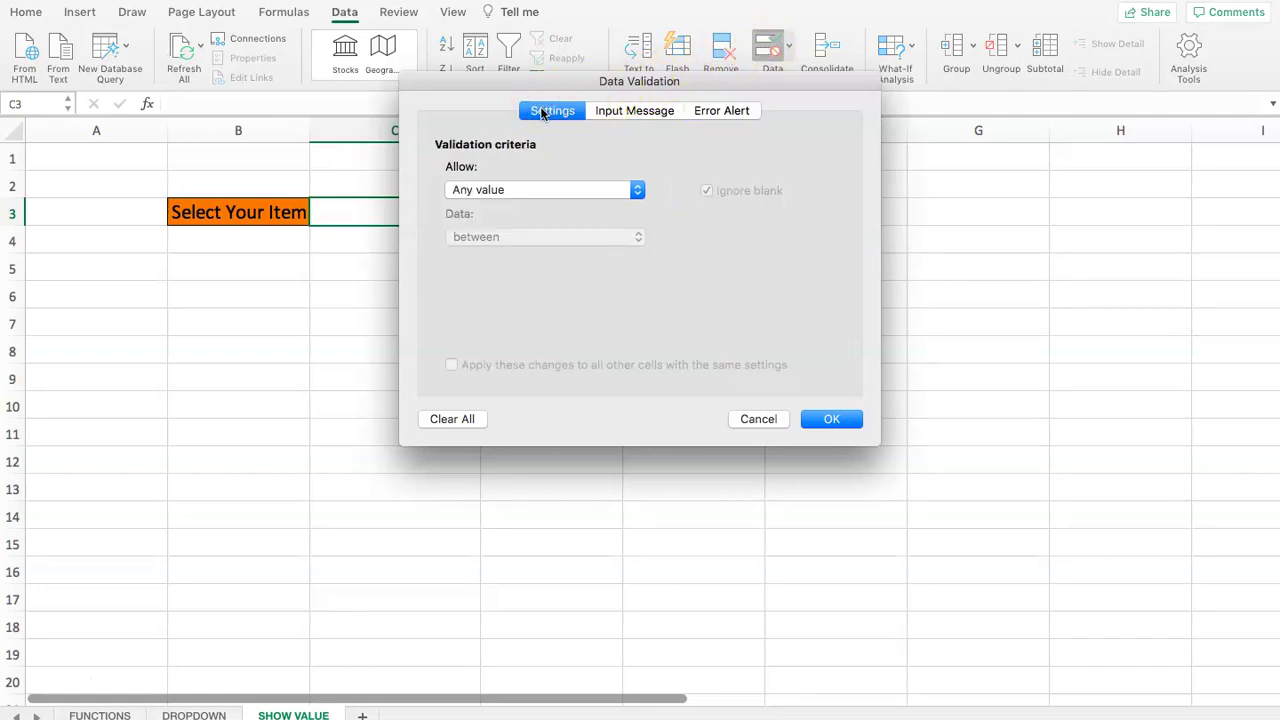
left_click_drag(565, 84, 514, 255)
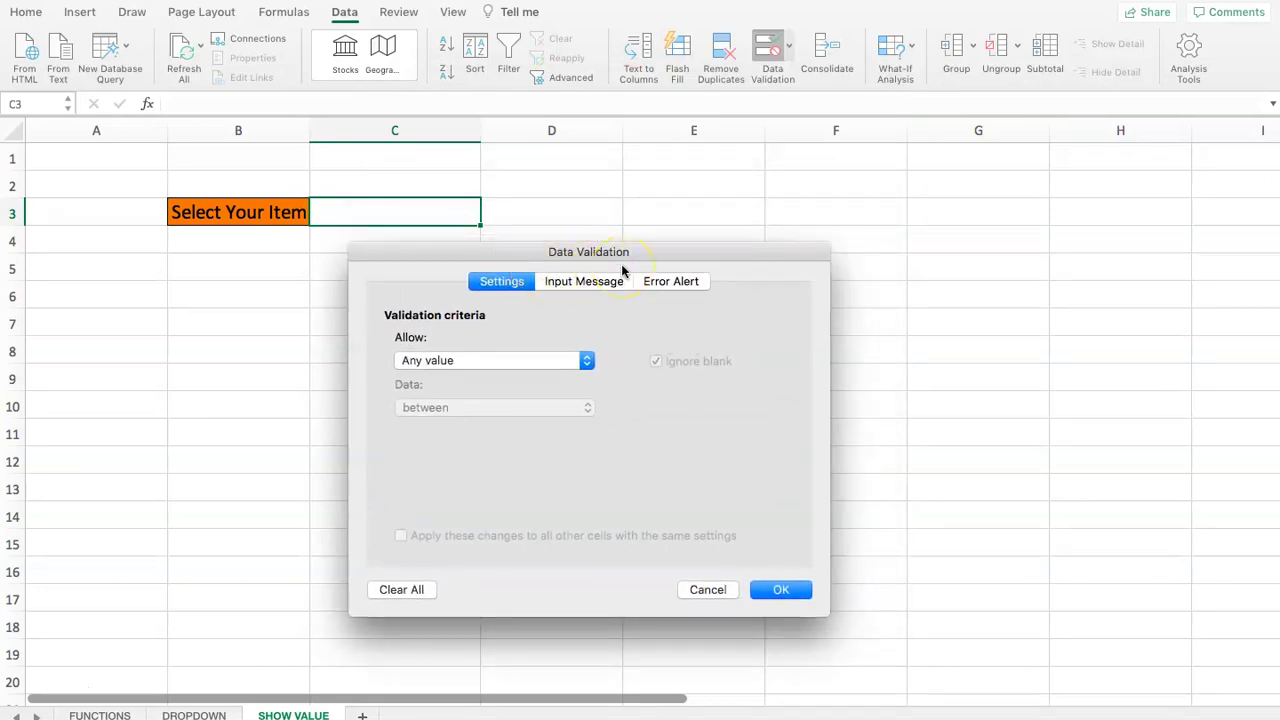
left_click(506, 366)
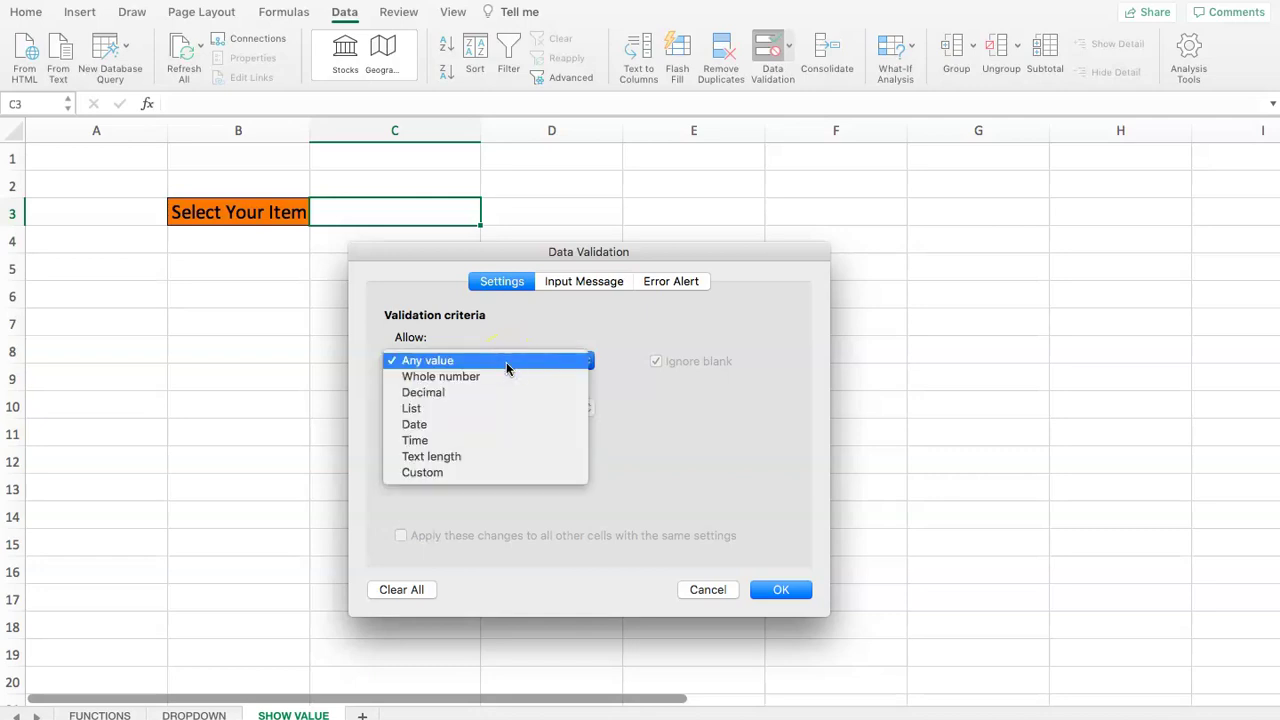
left_click(485, 408)
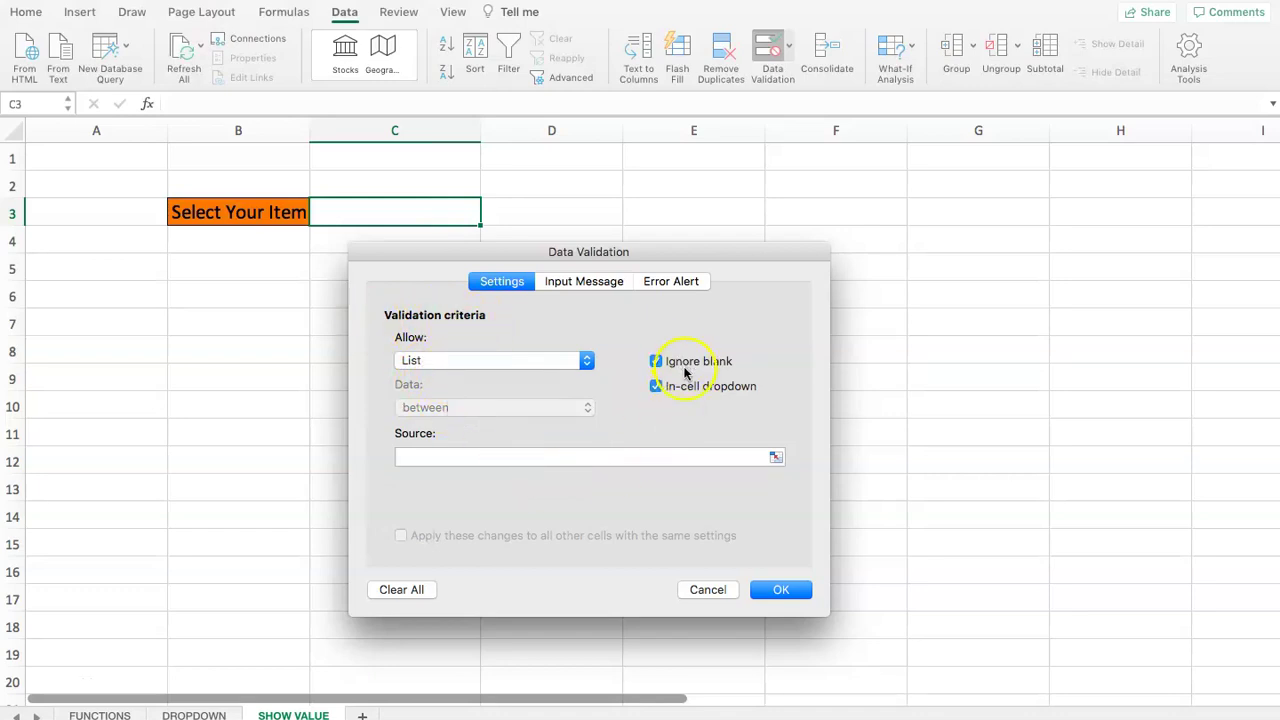
Set the list source to the product names, =DROPDOWN!$A$2:$A$6, and apply the validation
left_click(515, 457)
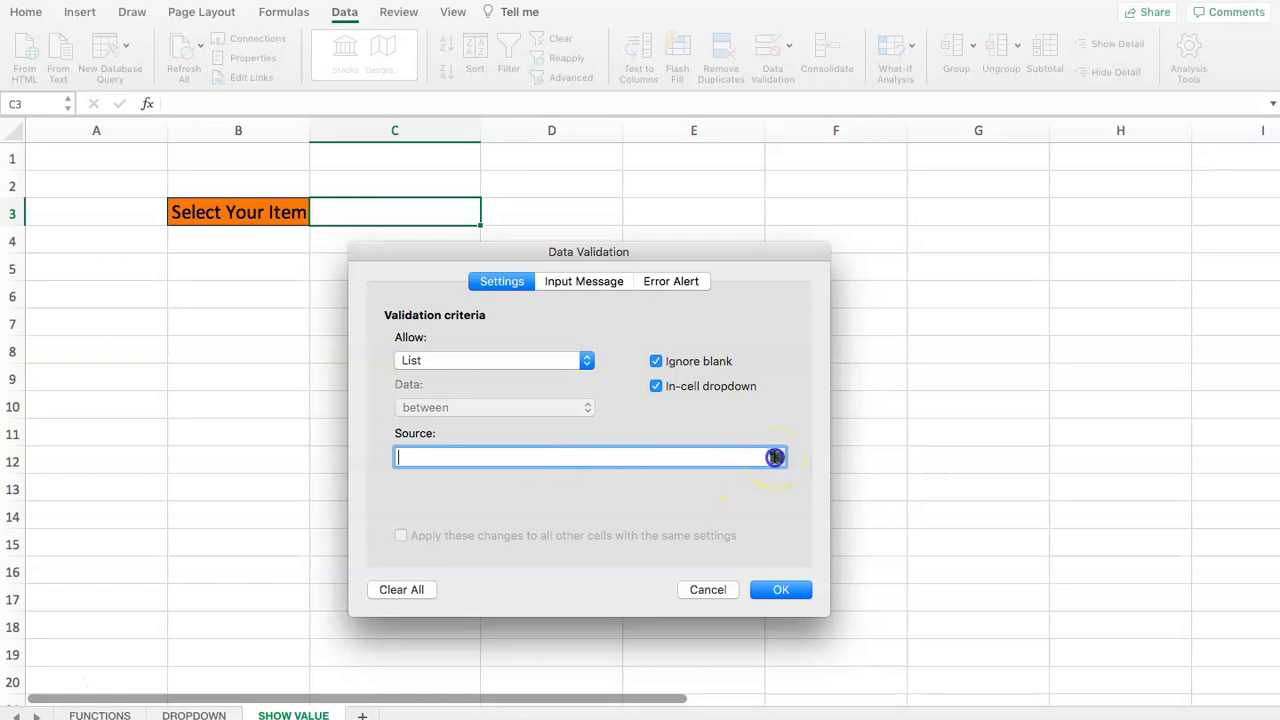
left_click(775, 457)
left_click_drag(655, 236, 727, 289)
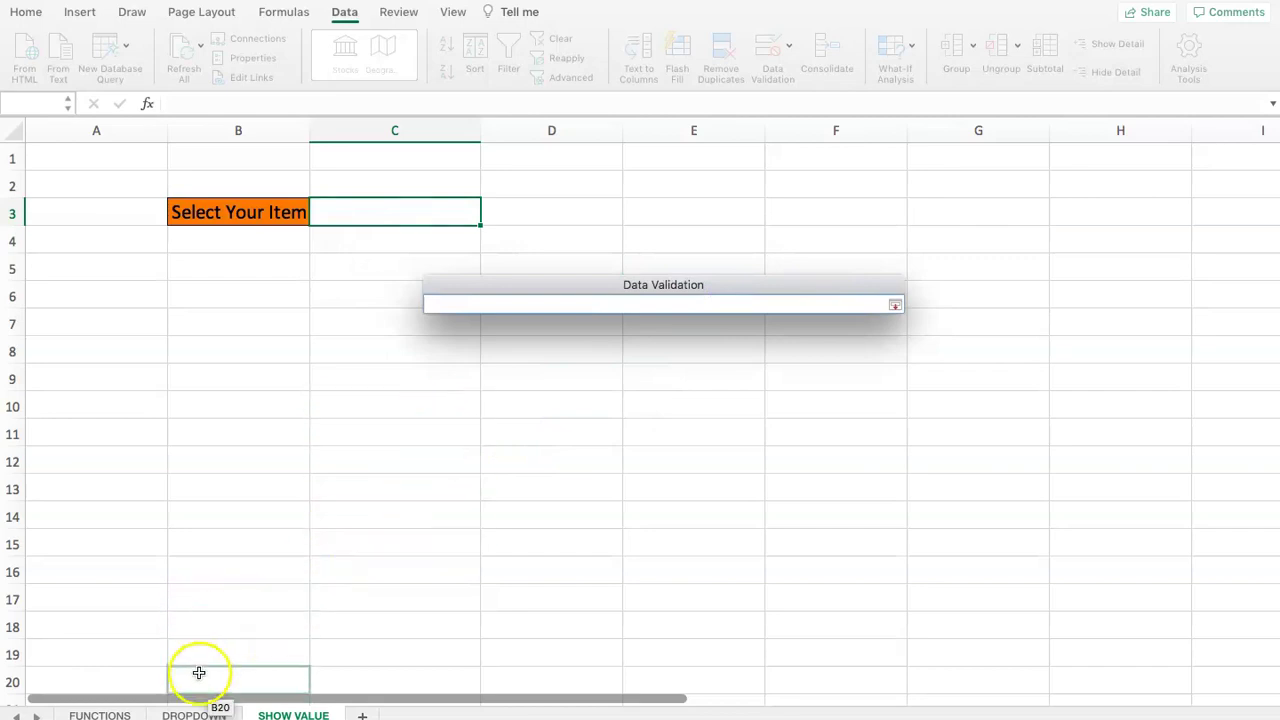
left_click(185, 713)
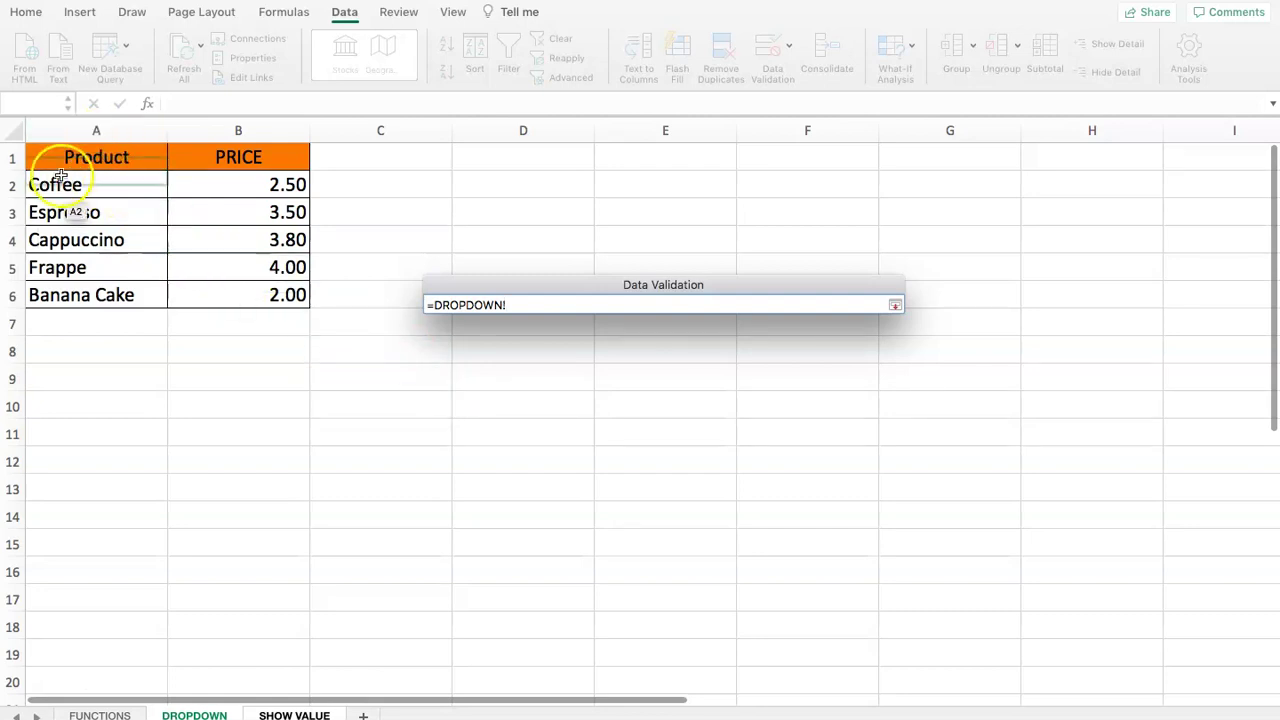
left_click_drag(103, 180, 118, 290)
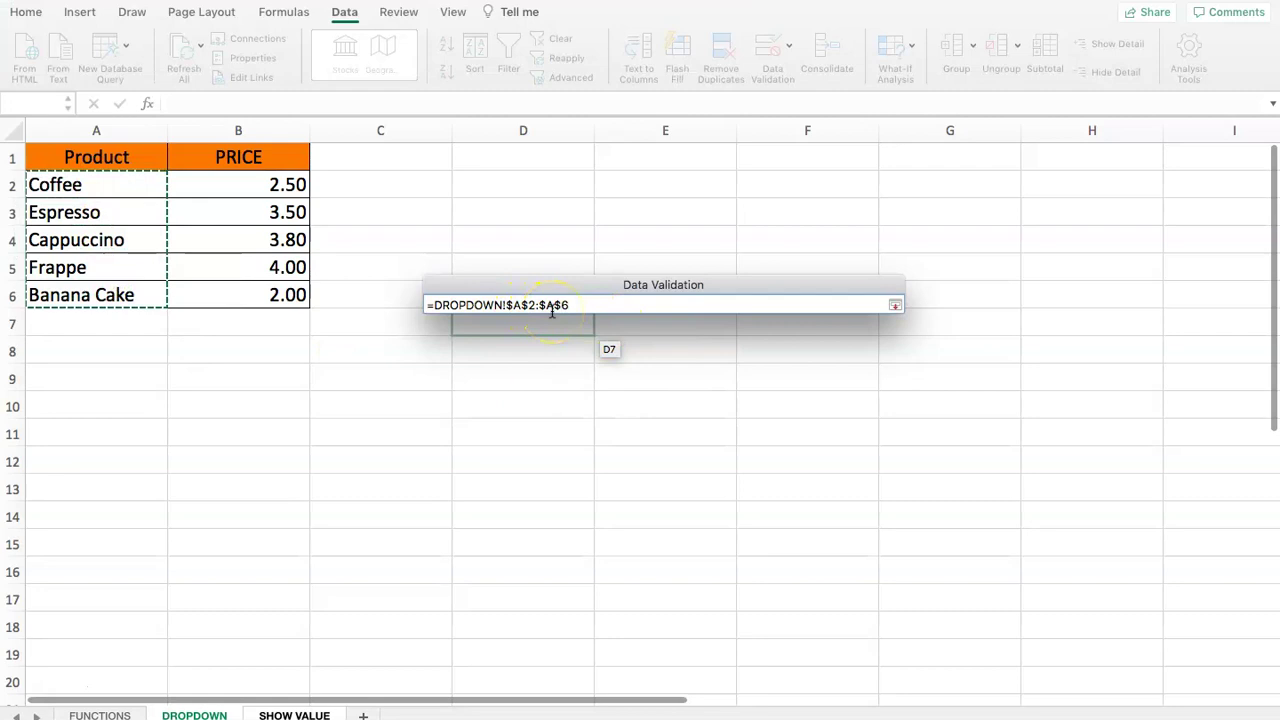
left_click(592, 306)
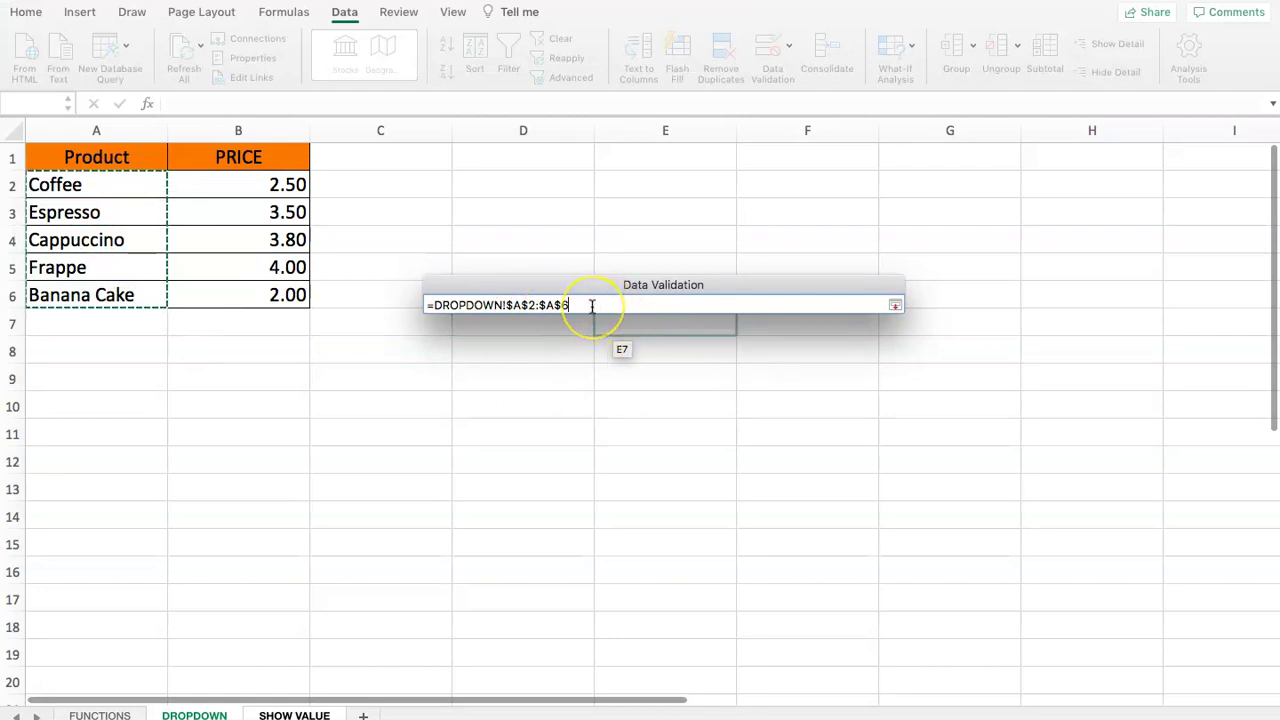
key("Return")
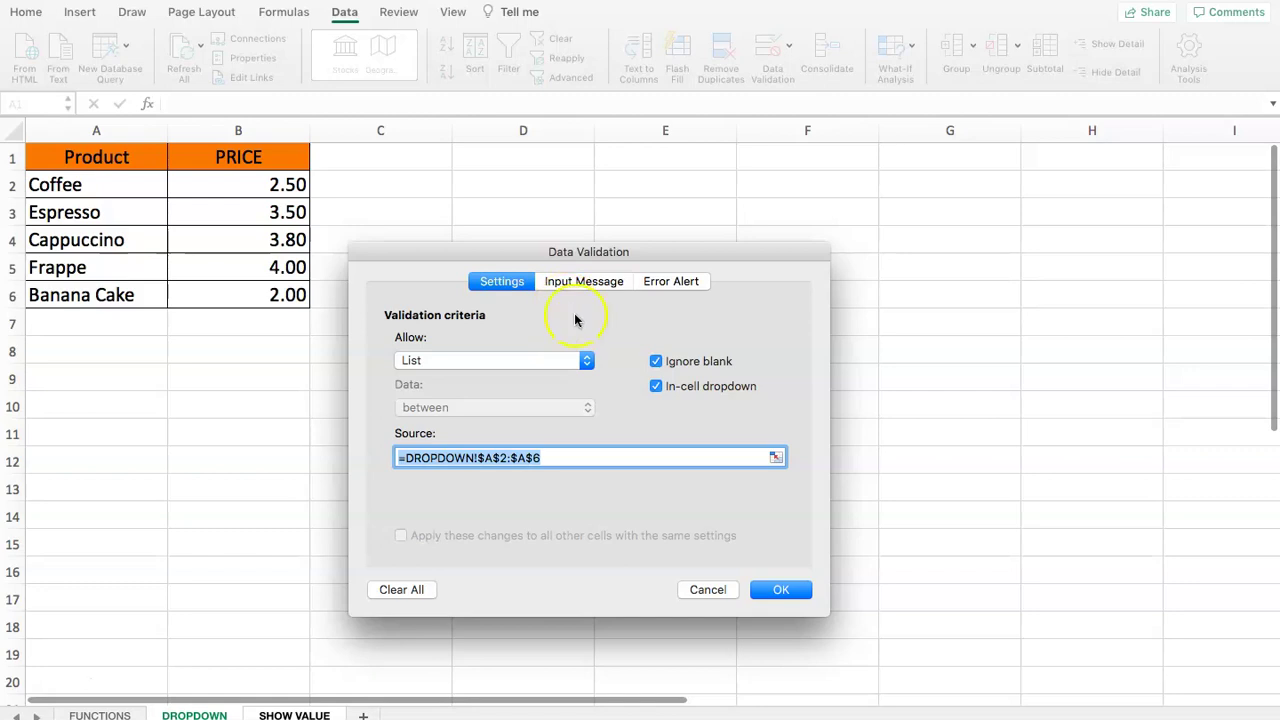
left_click(781, 591)
Check the product choices in cell C3's dropdown list
left_click(487, 217)
left_click(487, 217)
left_click(394, 213)
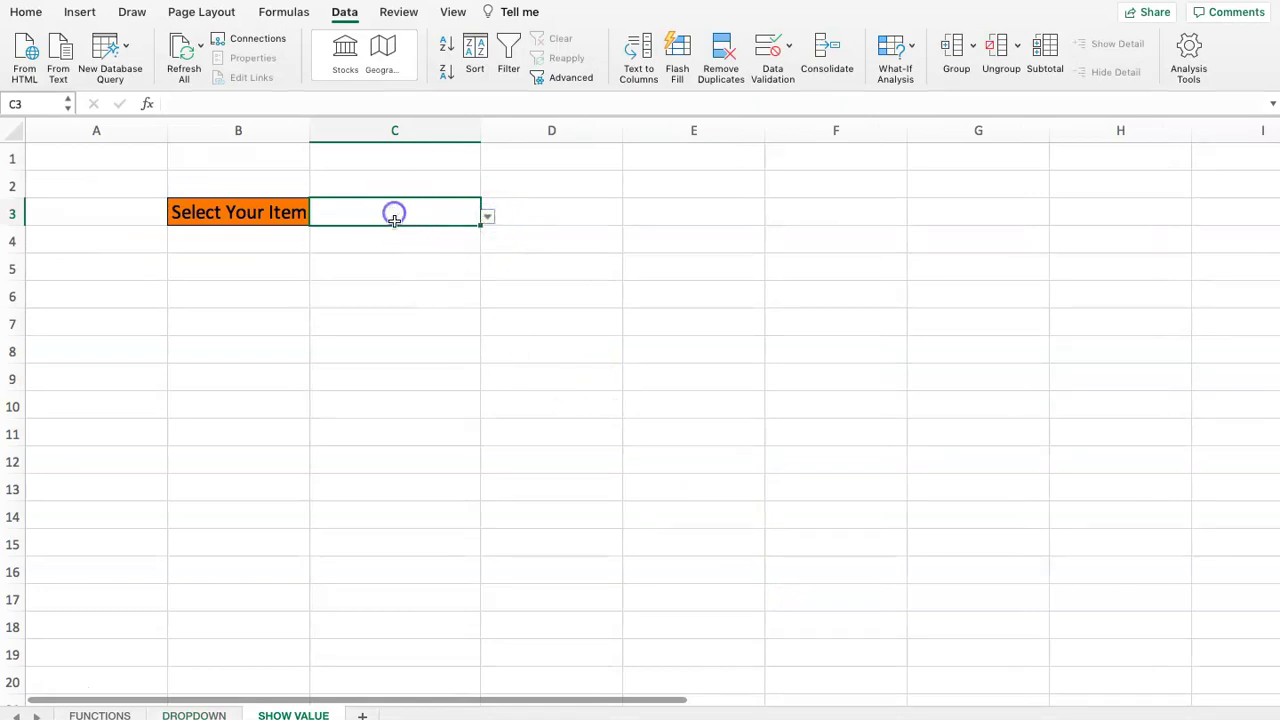
left_click(487, 216)
left_click(487, 216)
left_click(318, 270)
left_click(300, 237)
left_click(408, 220)
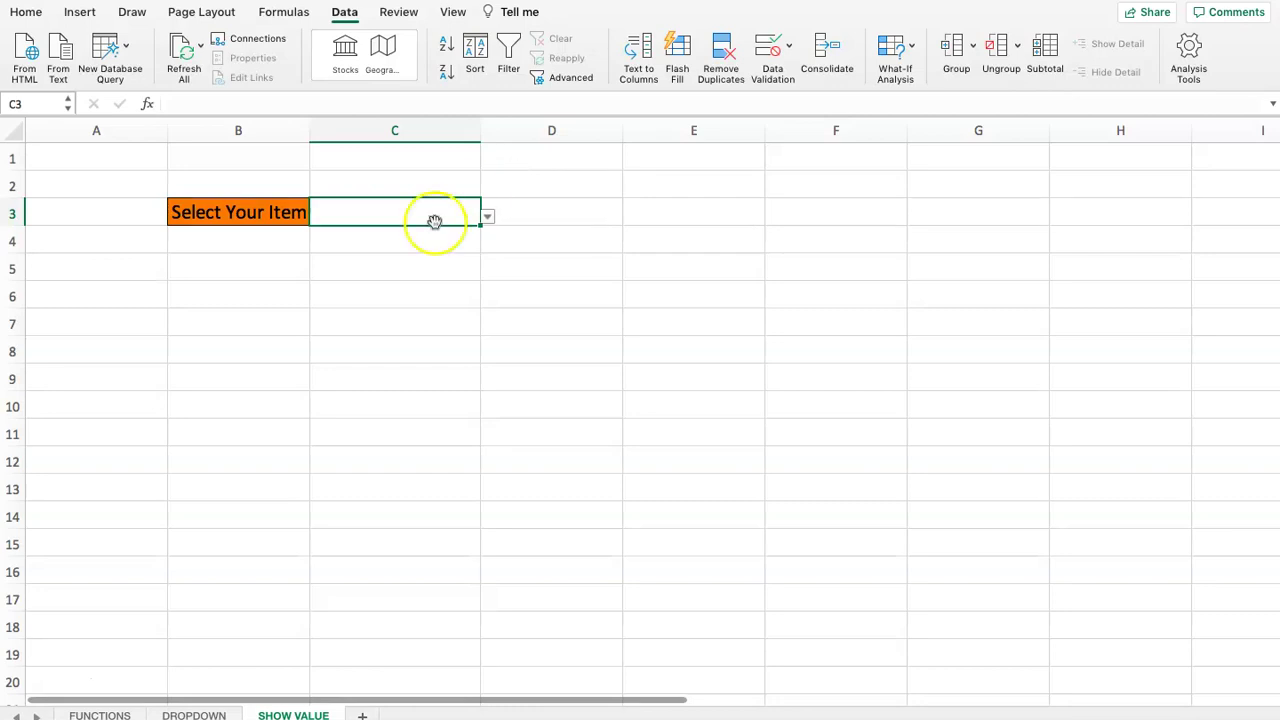
left_click(372, 180)
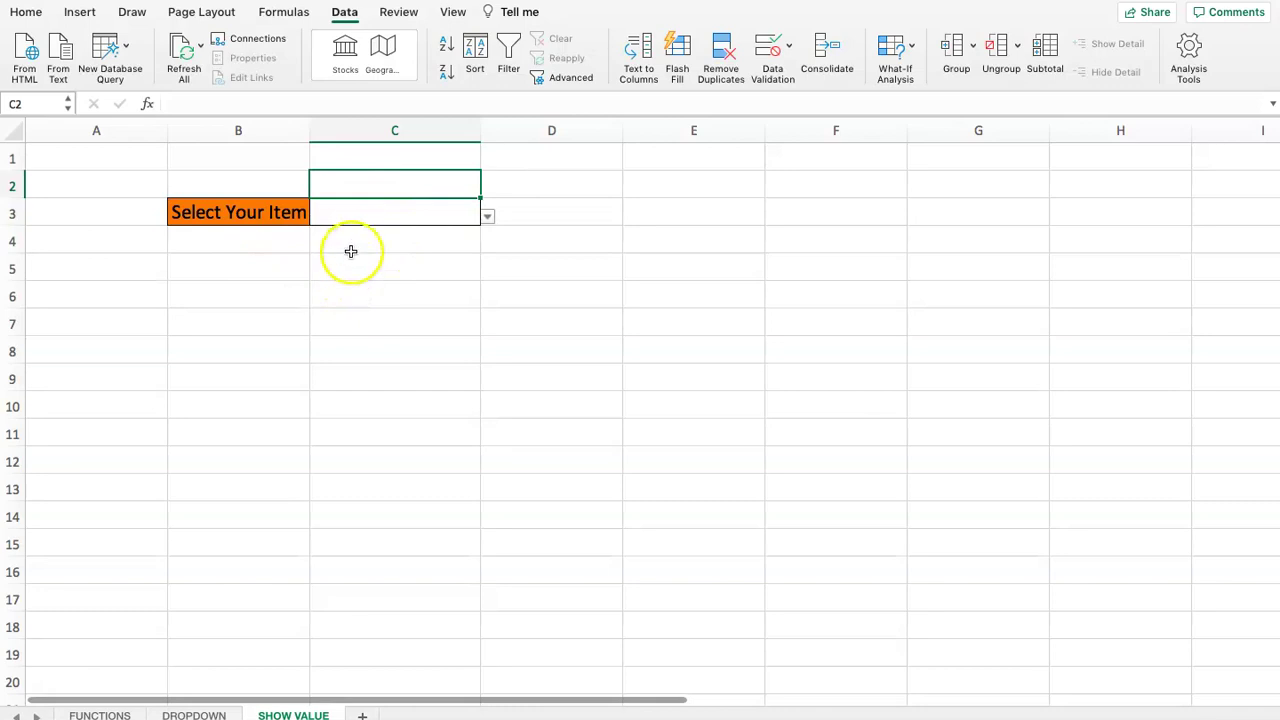
Reopen the data validation of cell C3 and title its input message "Instructions"
left_click(368, 214)
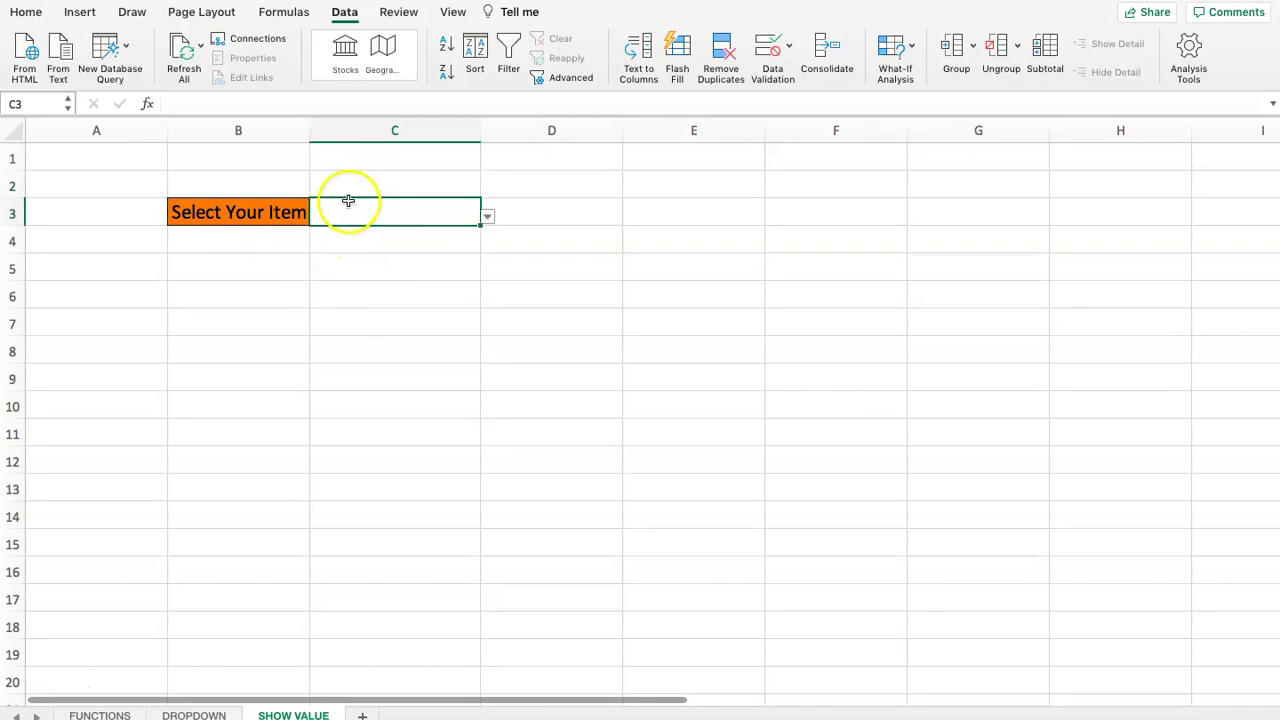
left_click(767, 47)
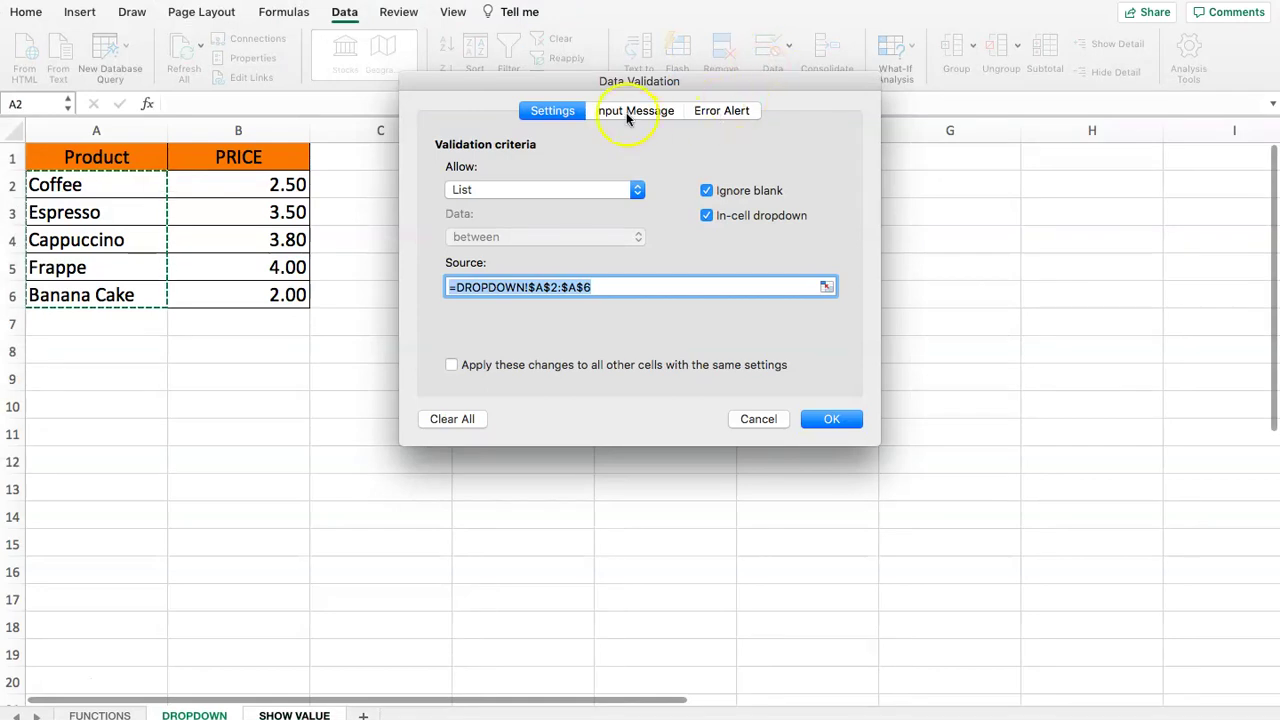
left_click(634, 111)
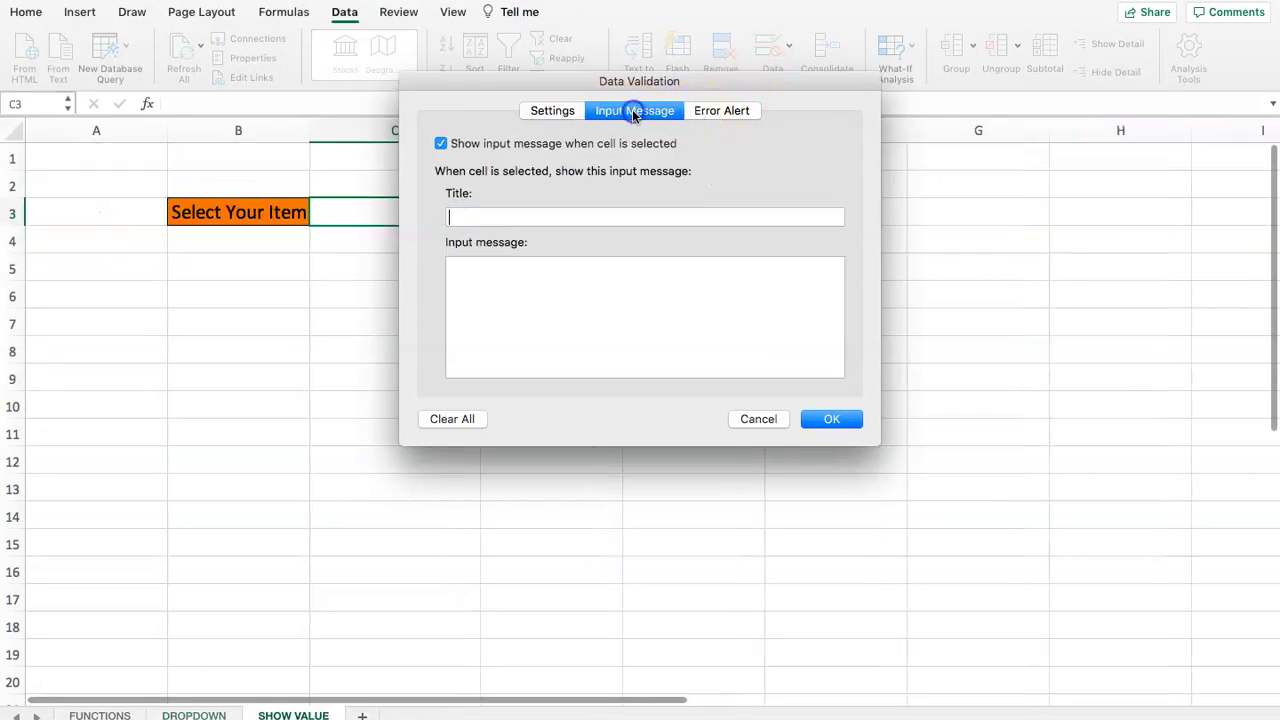
left_click(717, 112)
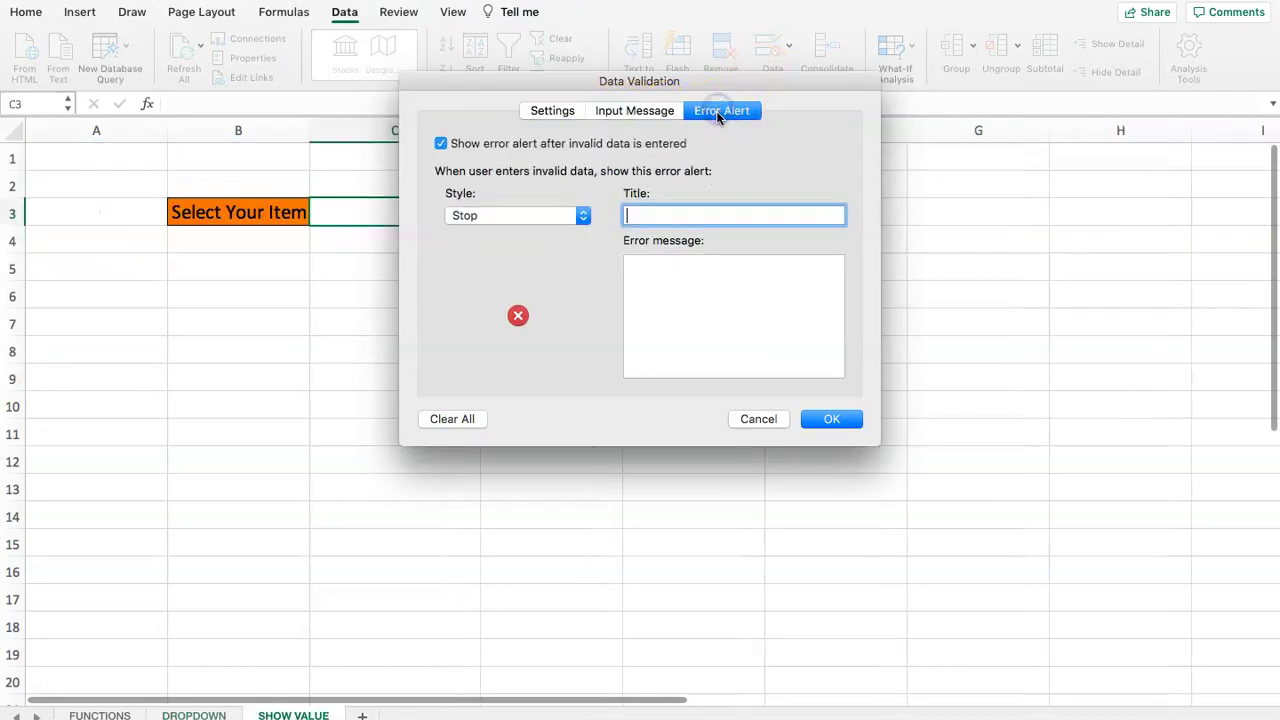
left_click(624, 110)
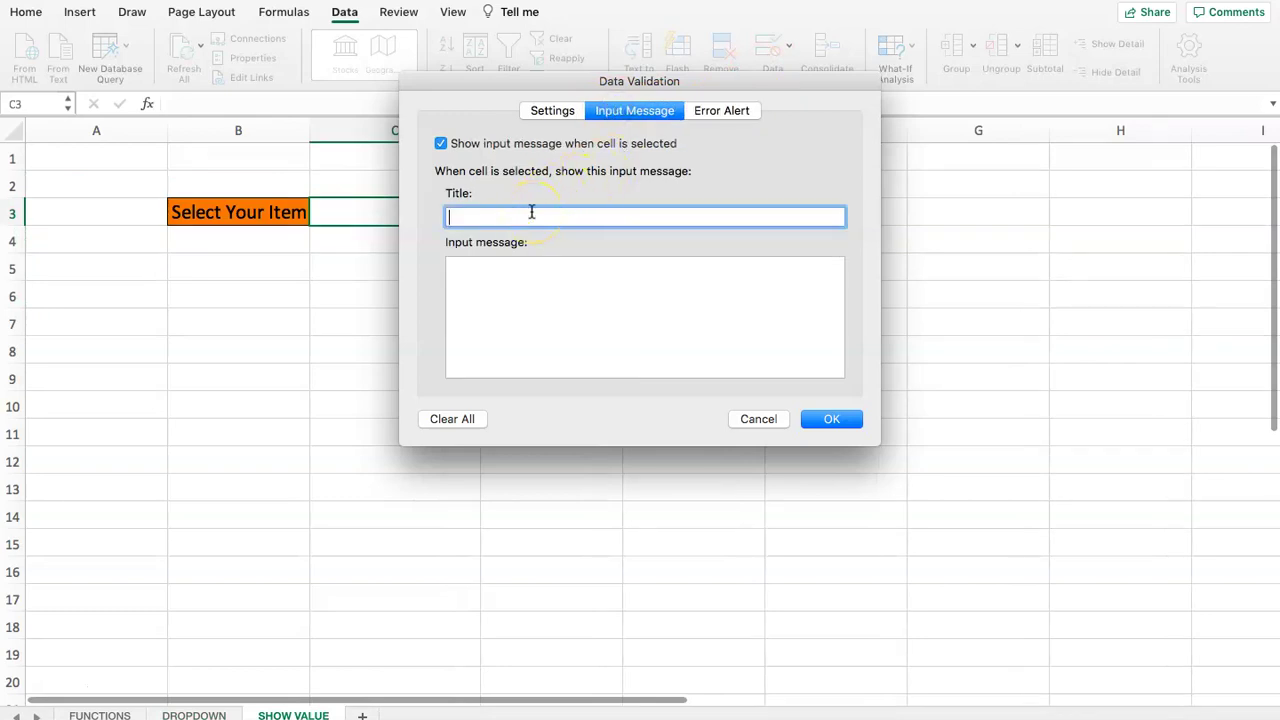
key("BackSpace")
key("BackSpace")
key("BackSpace")
type("uc")
key("BackSpace")
key("BackSpace")
type("ructions")
Enter "Please select your item." as the input message text
left_click(488, 268)
type("Please select your item")
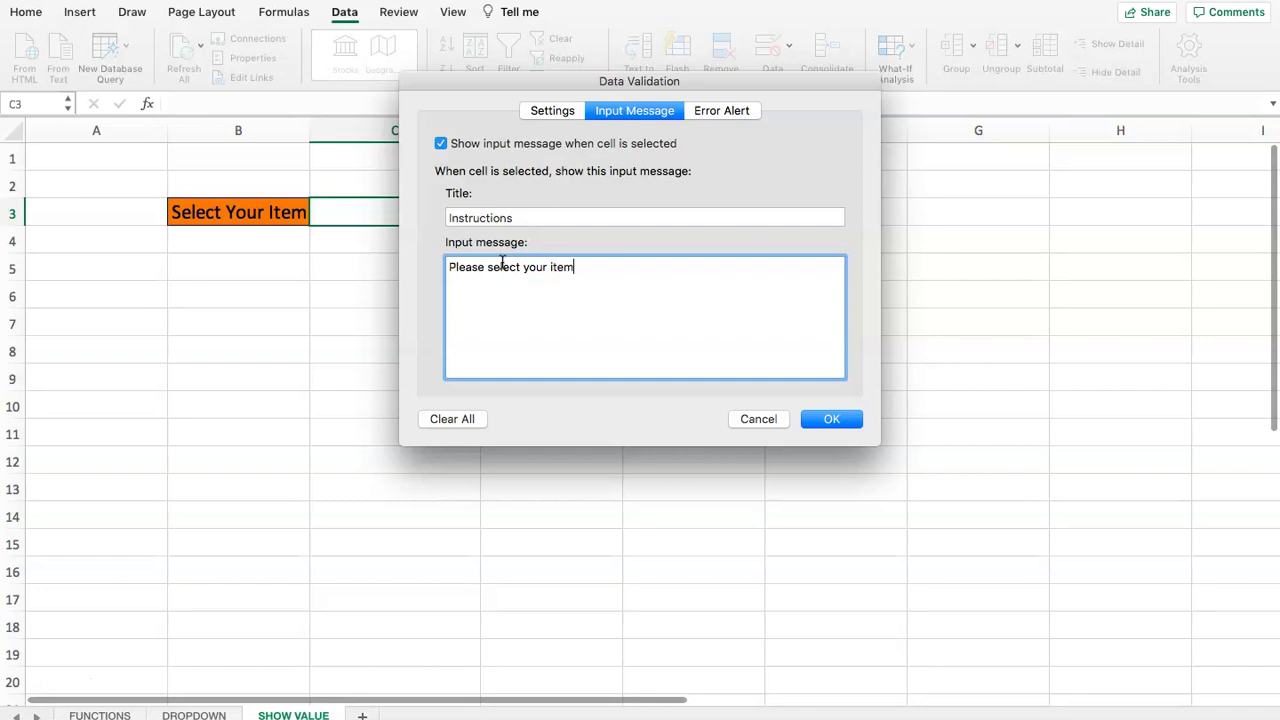
left_click(586, 269)
type(".")
Give cell C3's error alert the title "Error Message" and the message "Incorrect data!", keeping the Stop style
left_click(714, 116)
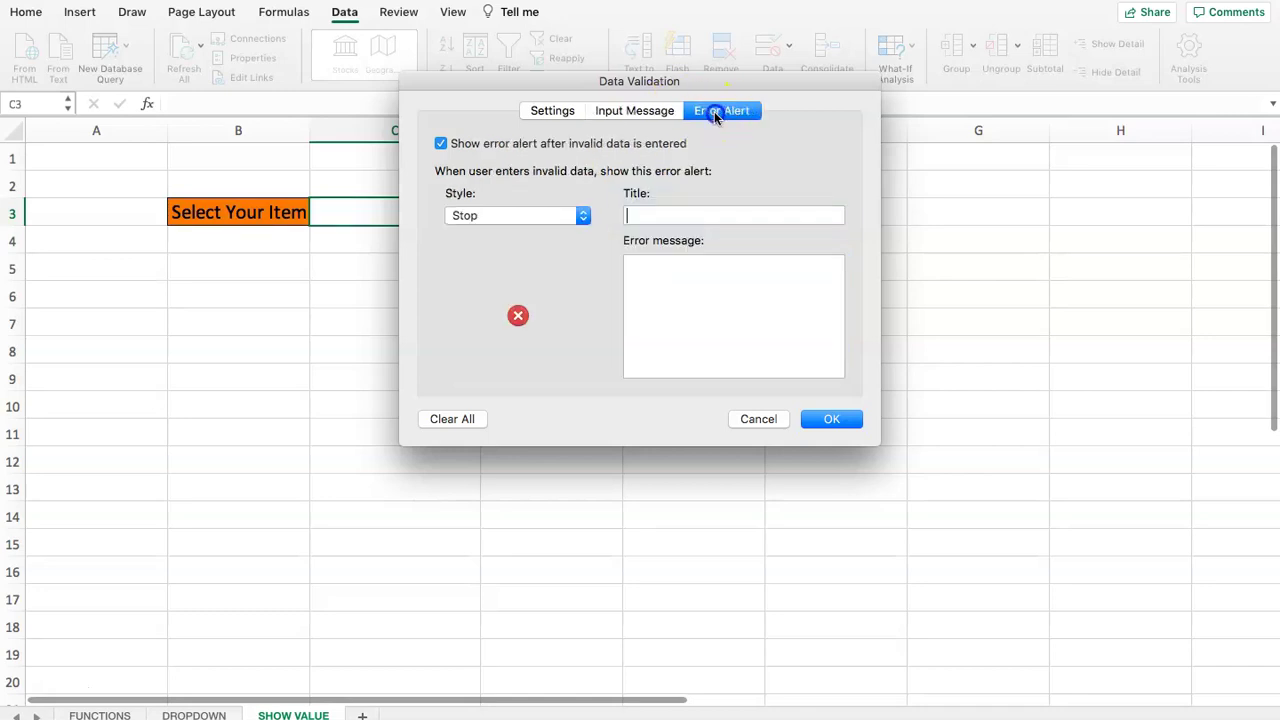
left_click(561, 217)
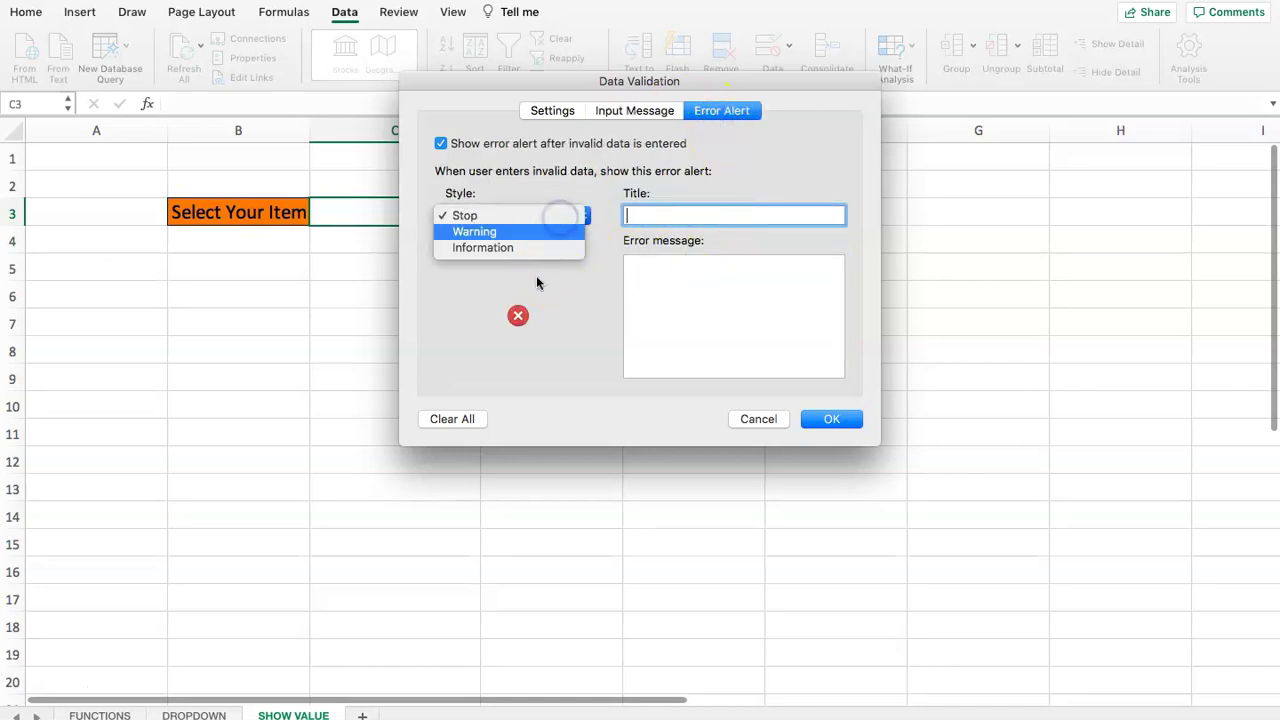
left_click(660, 214)
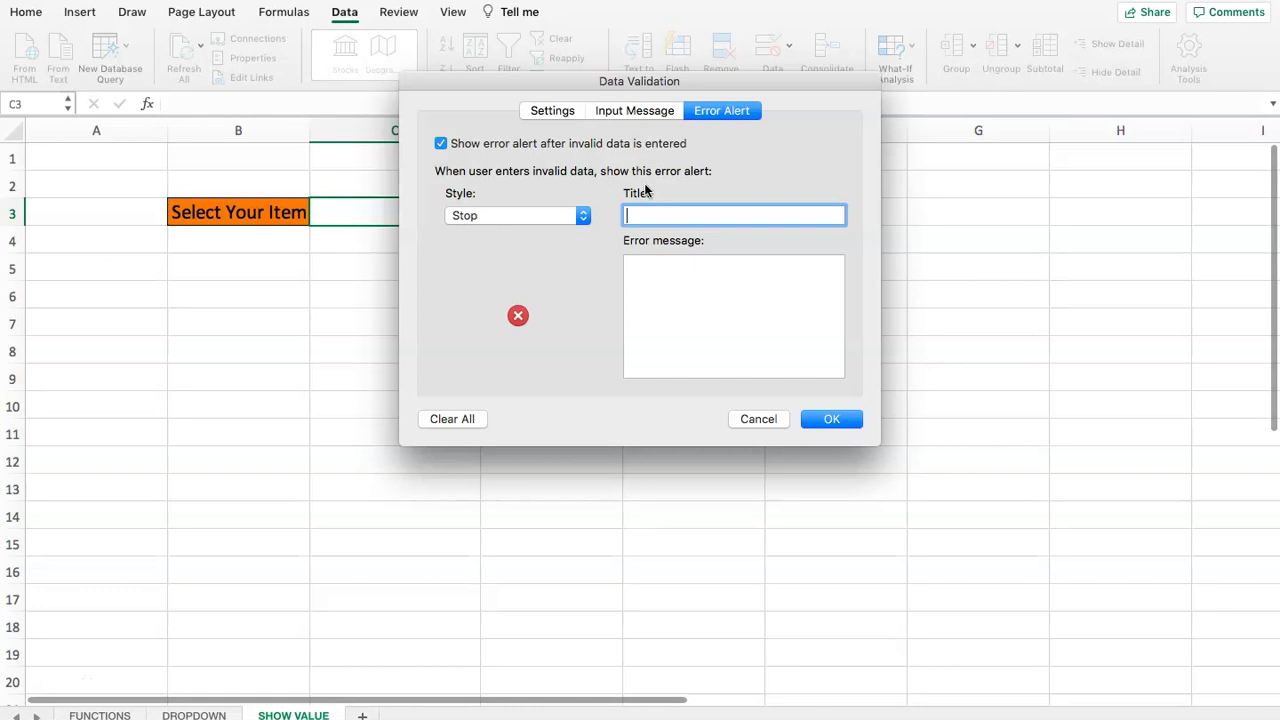
left_click(679, 208)
type("Error Message")
left_click(682, 276)
type("Incorre")
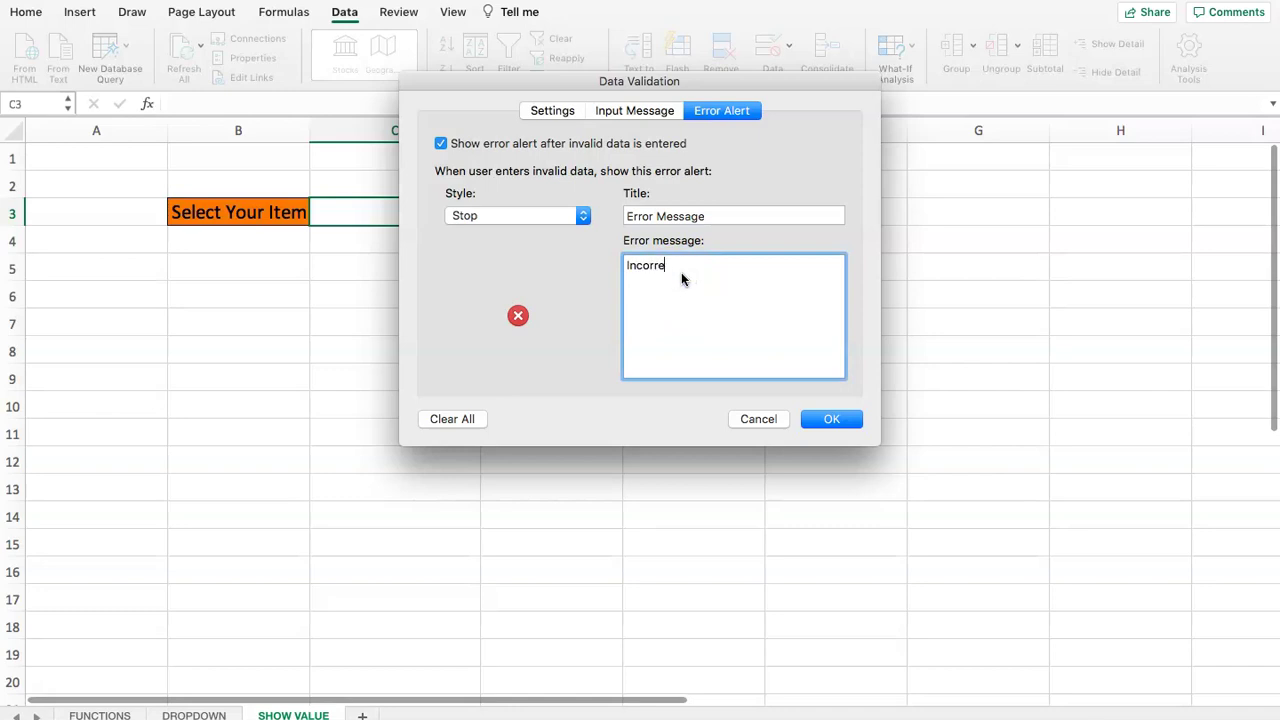
type("ct data!")
Try the Warning and Information styles for the error alert and return the style to Stop
left_click(525, 216)
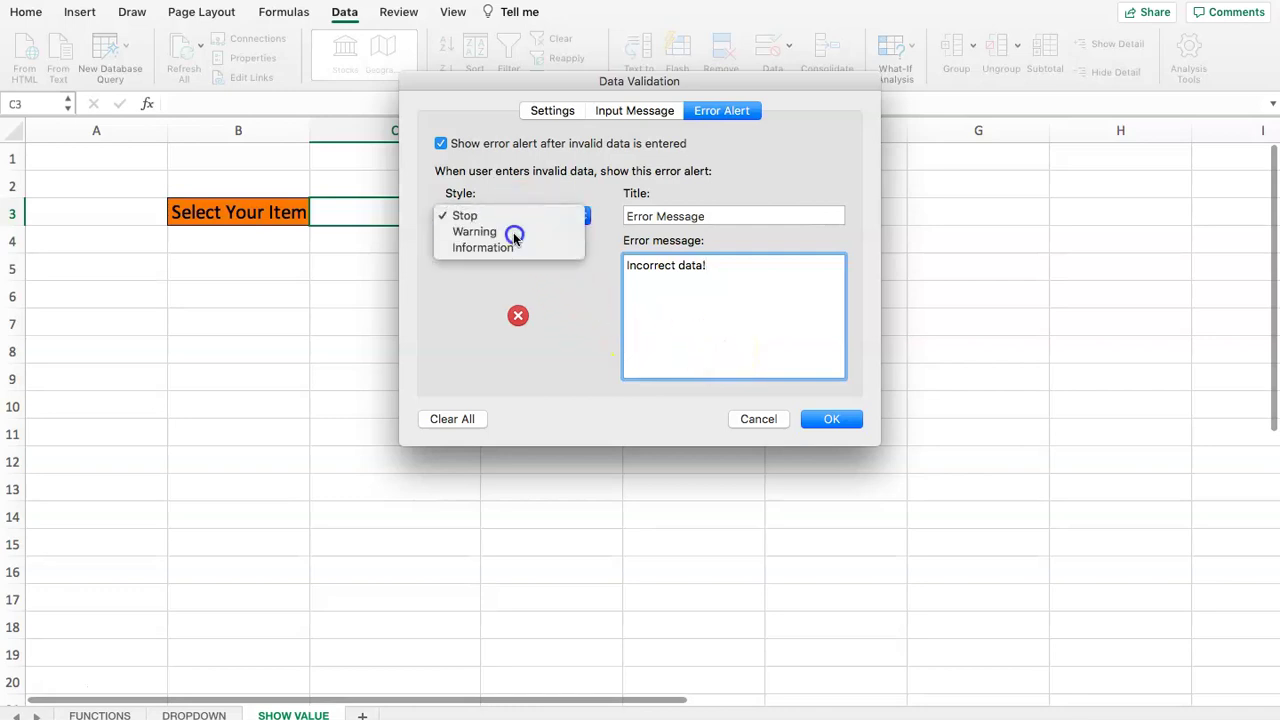
left_click(515, 232)
left_click(560, 213)
left_click(540, 244)
left_click(538, 213)
left_click(515, 183)
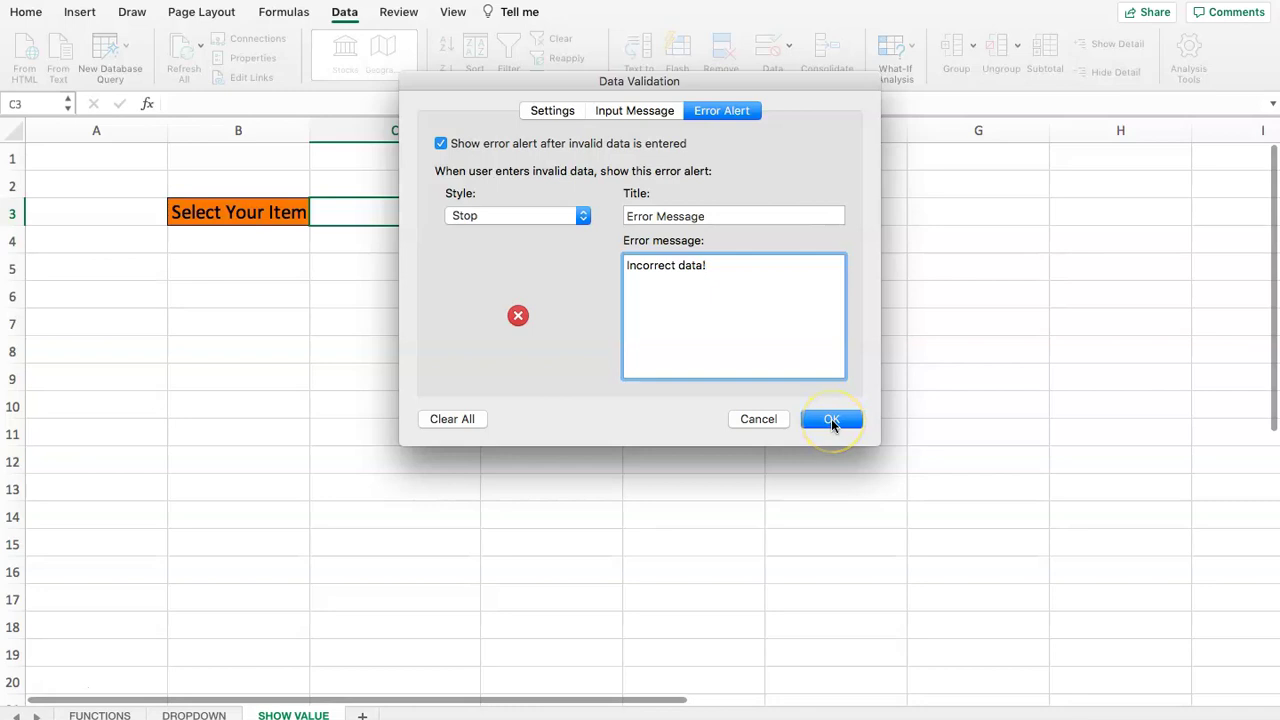
Apply the validation settings and reselect cell C3 to check its input message
left_click(832, 421)
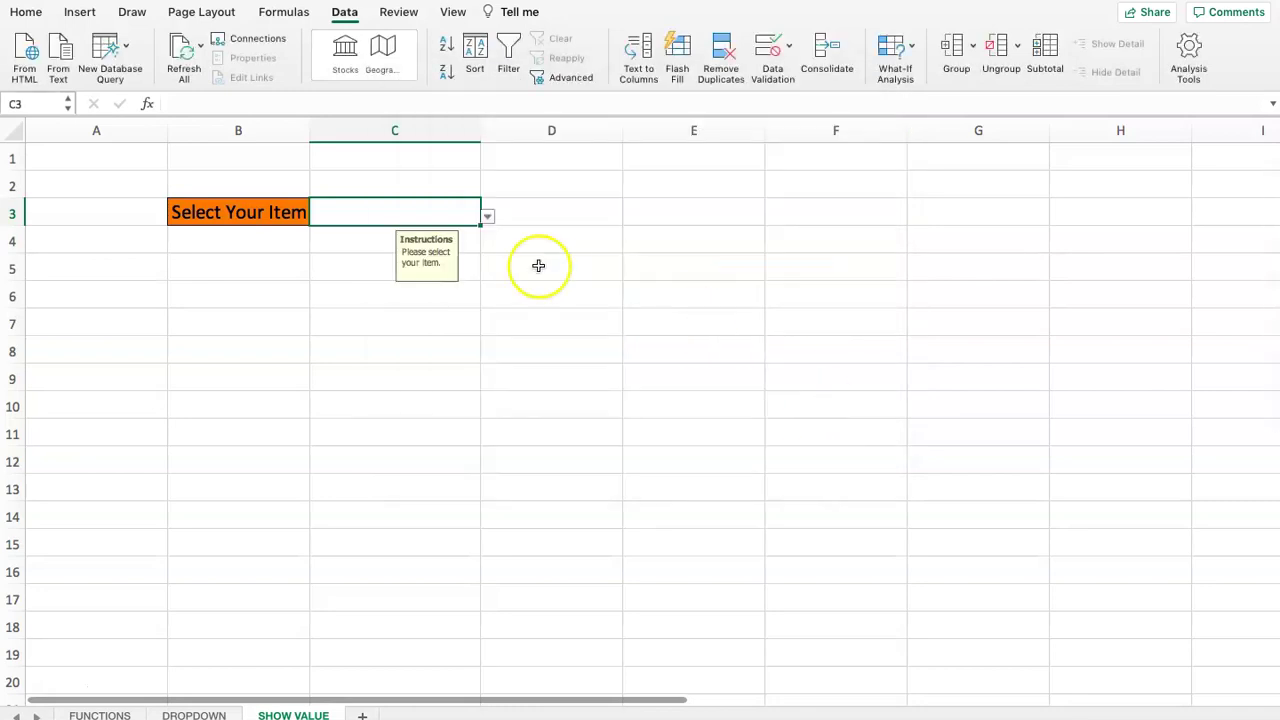
left_click(428, 184)
left_click(434, 208)
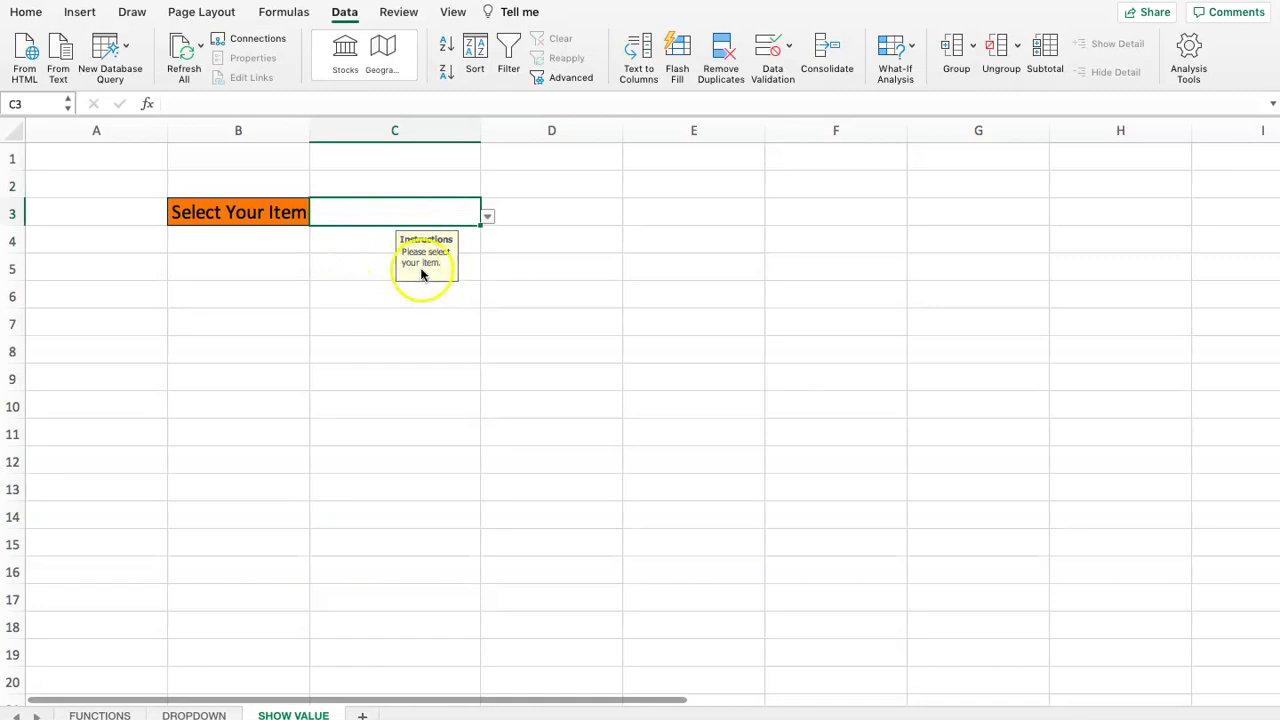
Choose Espresso from the dropdown list in cell C3
left_click(487, 215)
left_click(329, 257)
left_click(491, 221)
left_click(434, 209)
Test the error alert by trying to replace cell C3's content with Milk, and cancel the entry
double_click(422, 214)
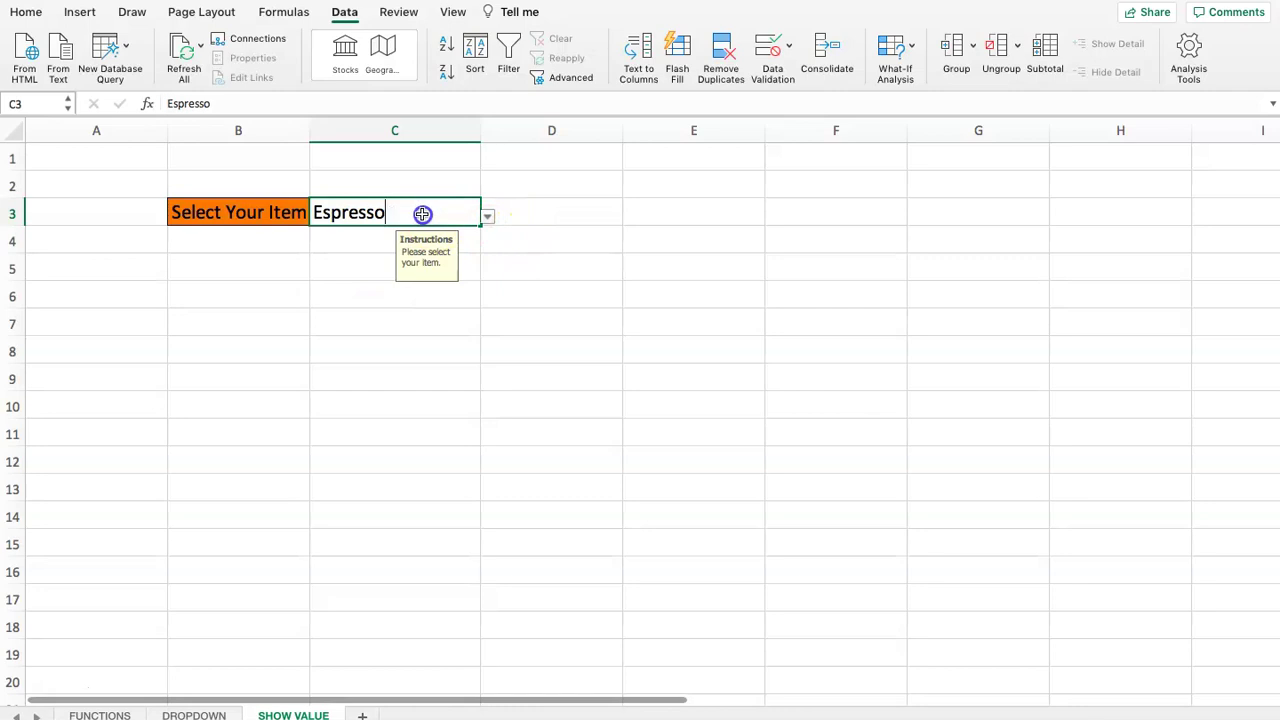
key("BackSpace")
key("BackSpace")
key("BackSpace")
key("BackSpace")
key("BackSpace")
key("BackSpace")
key("BackSpace")
key("BackSpace")
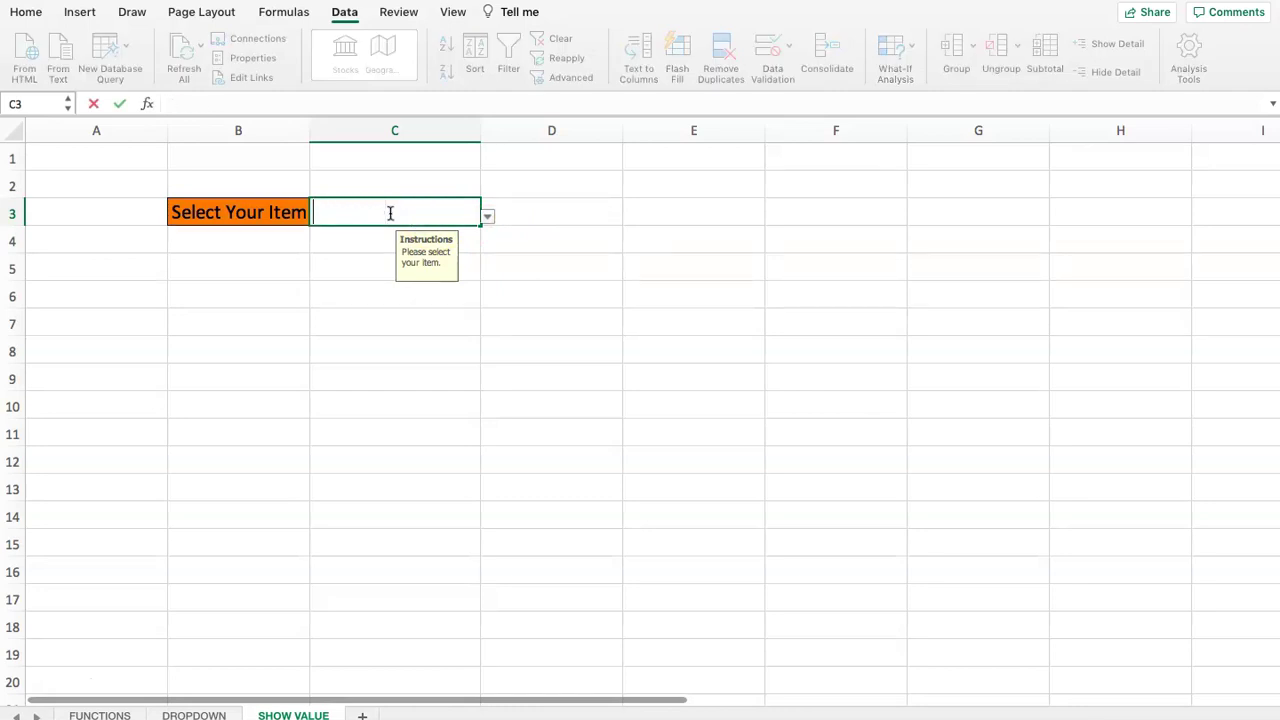
type("Milk")
key("Return")
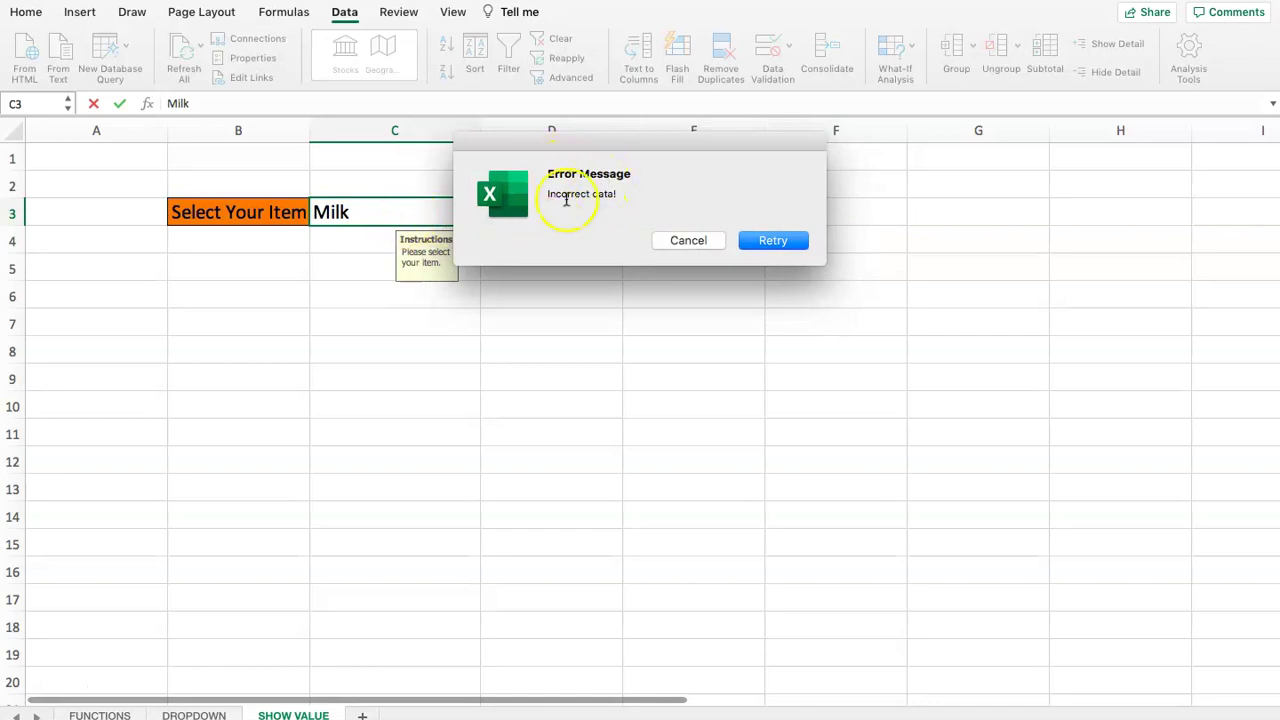
left_click(687, 241)
left_click(402, 214)
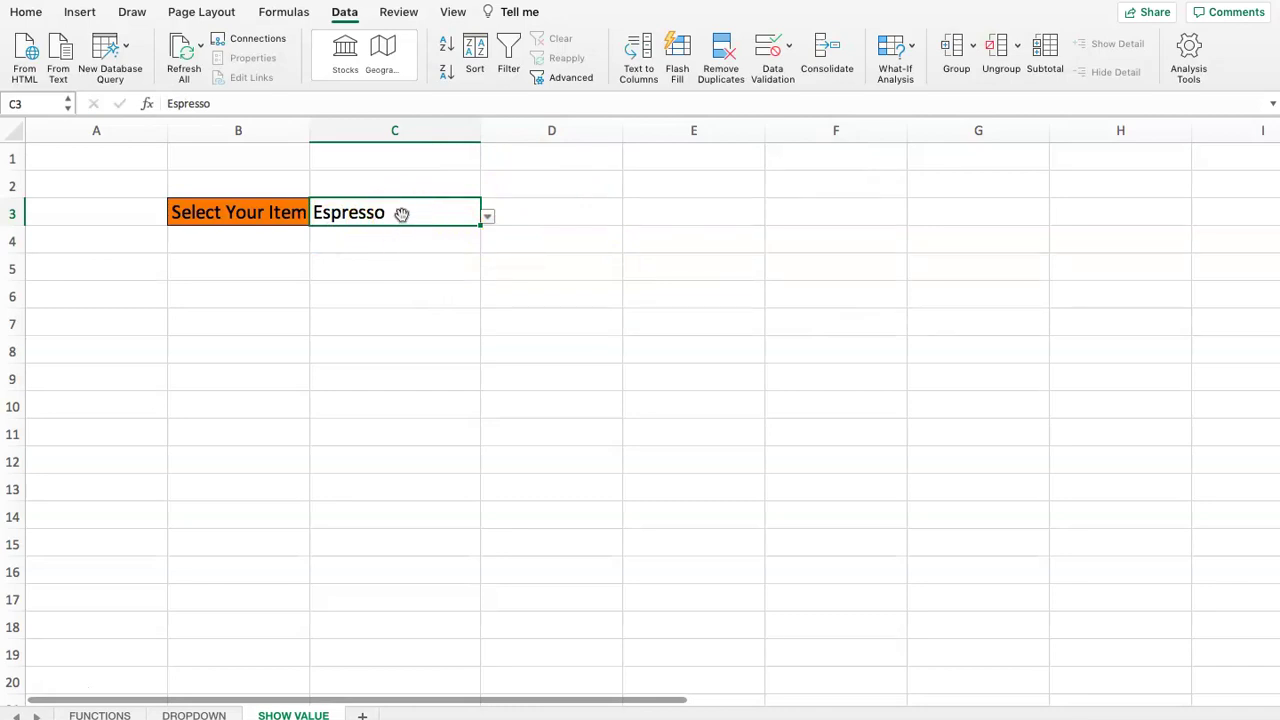
left_click(435, 216)
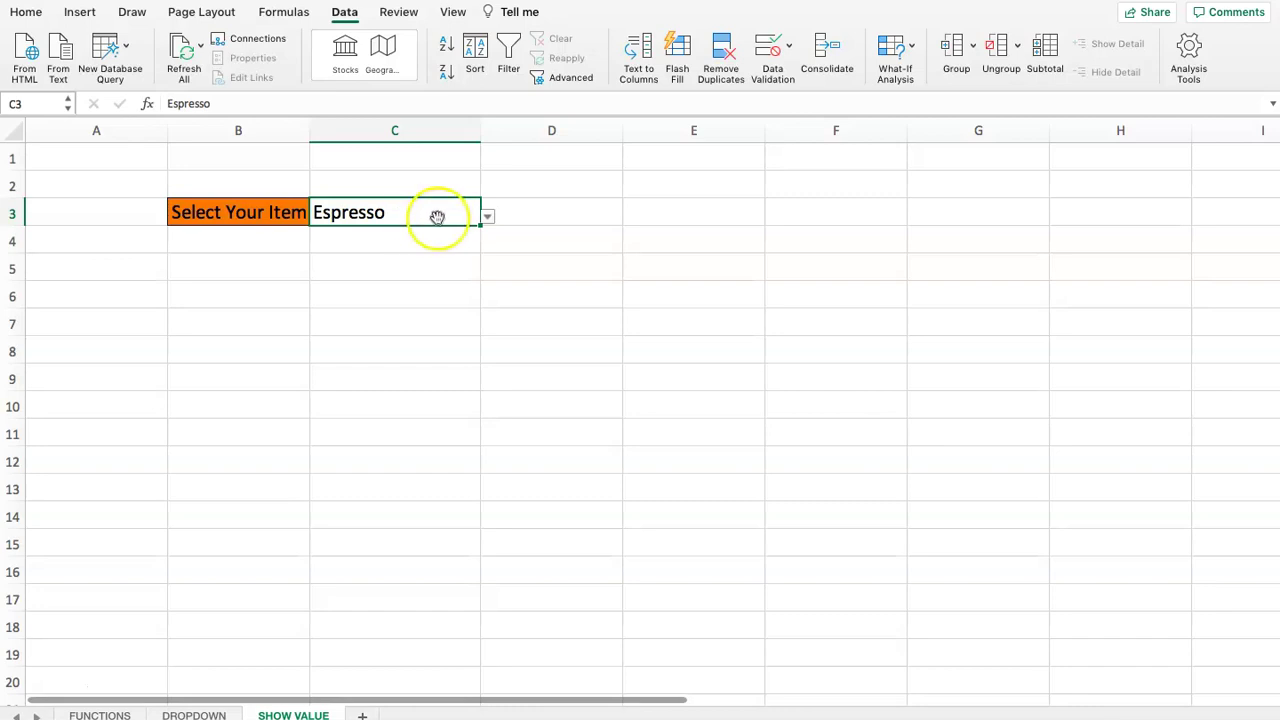